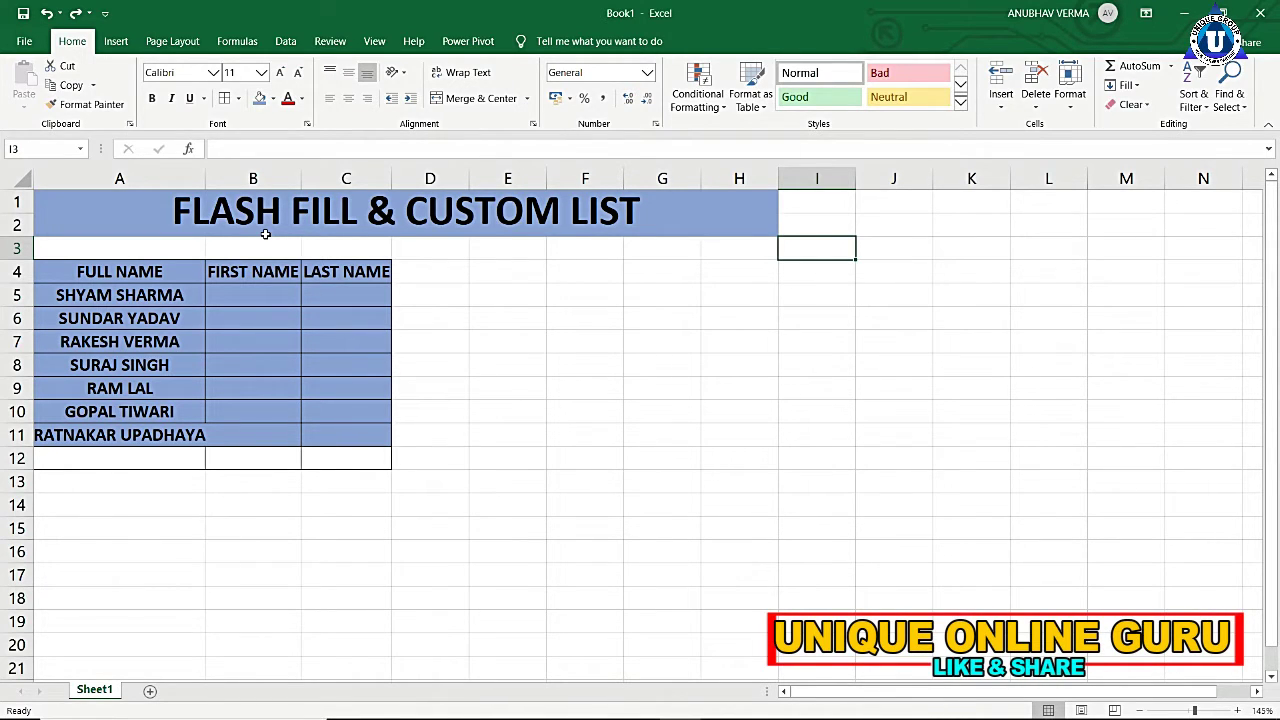
Inspect the FULL NAME, FIRST NAME and LAST NAME columns, then select cell B5
drag(257, 295, 253, 432)
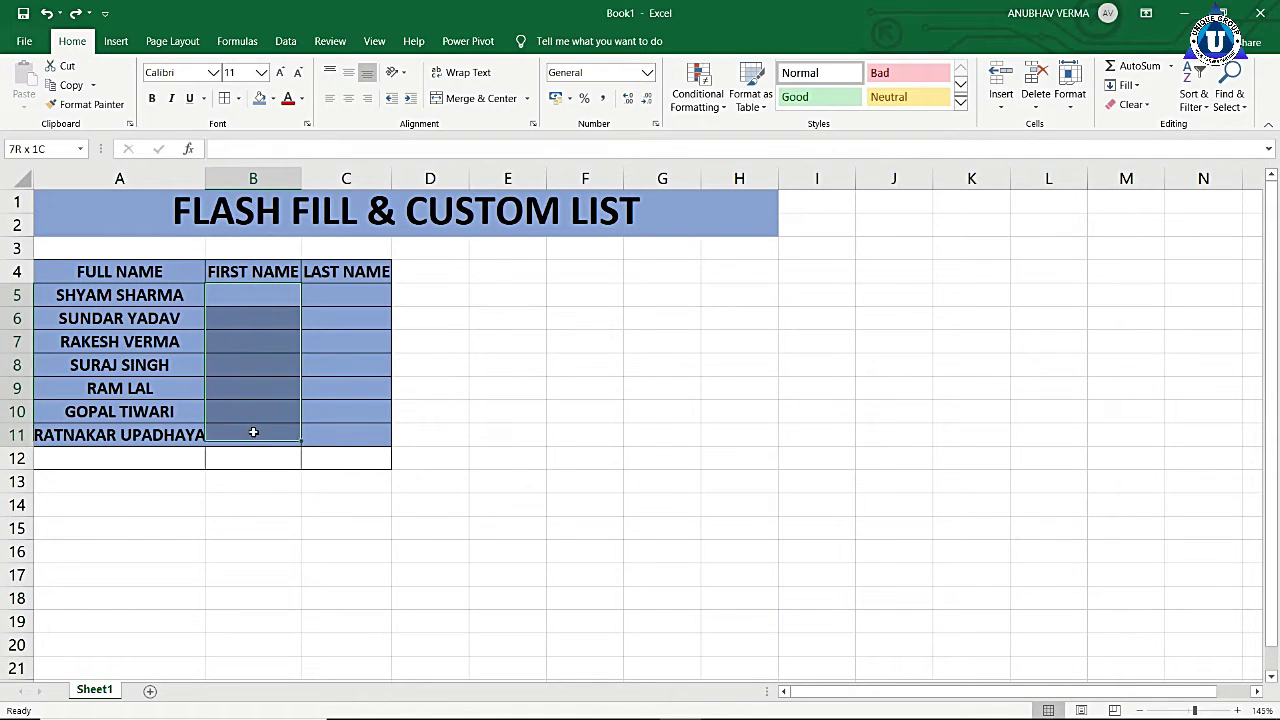
drag(360, 296, 351, 430)
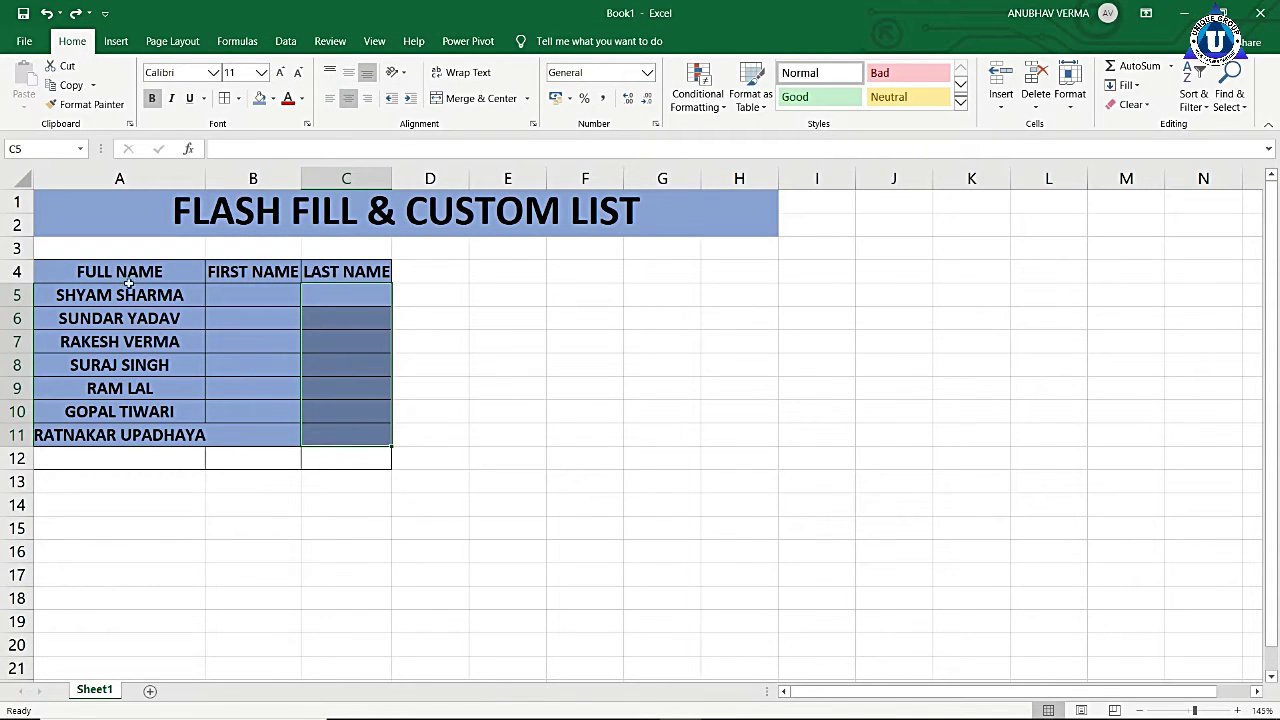
drag(123, 271, 113, 445)
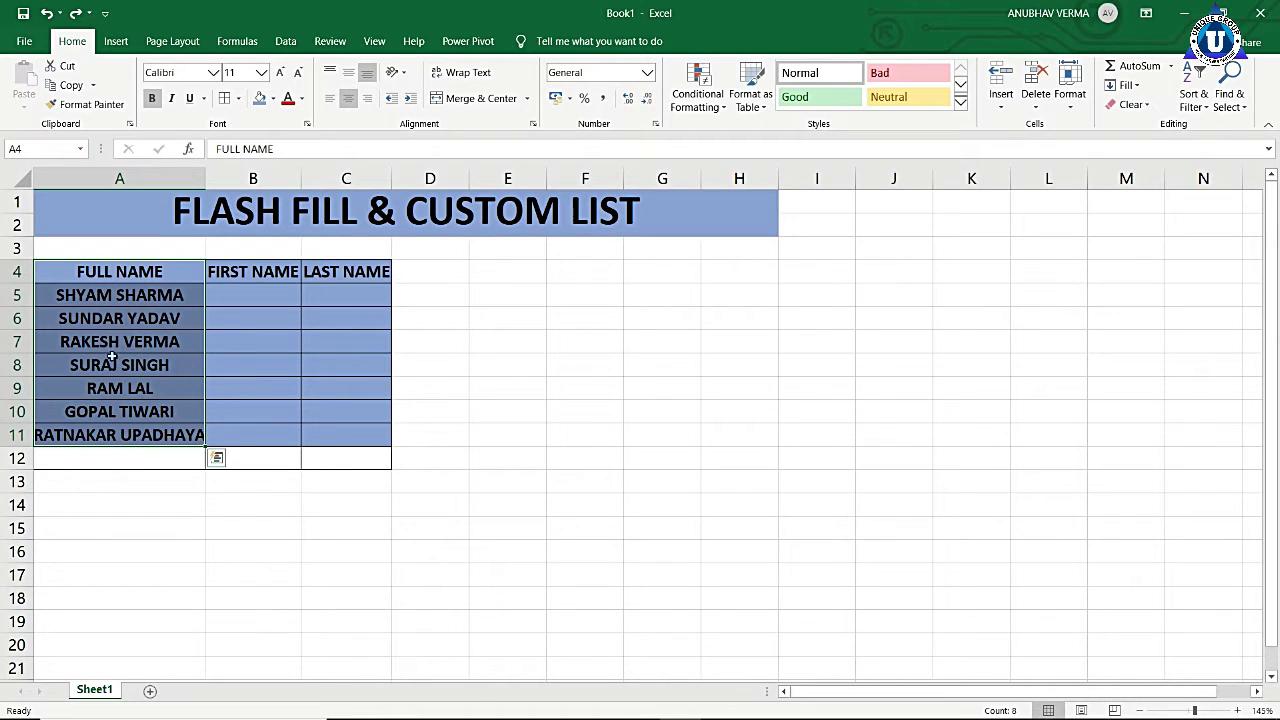
click(486, 339)
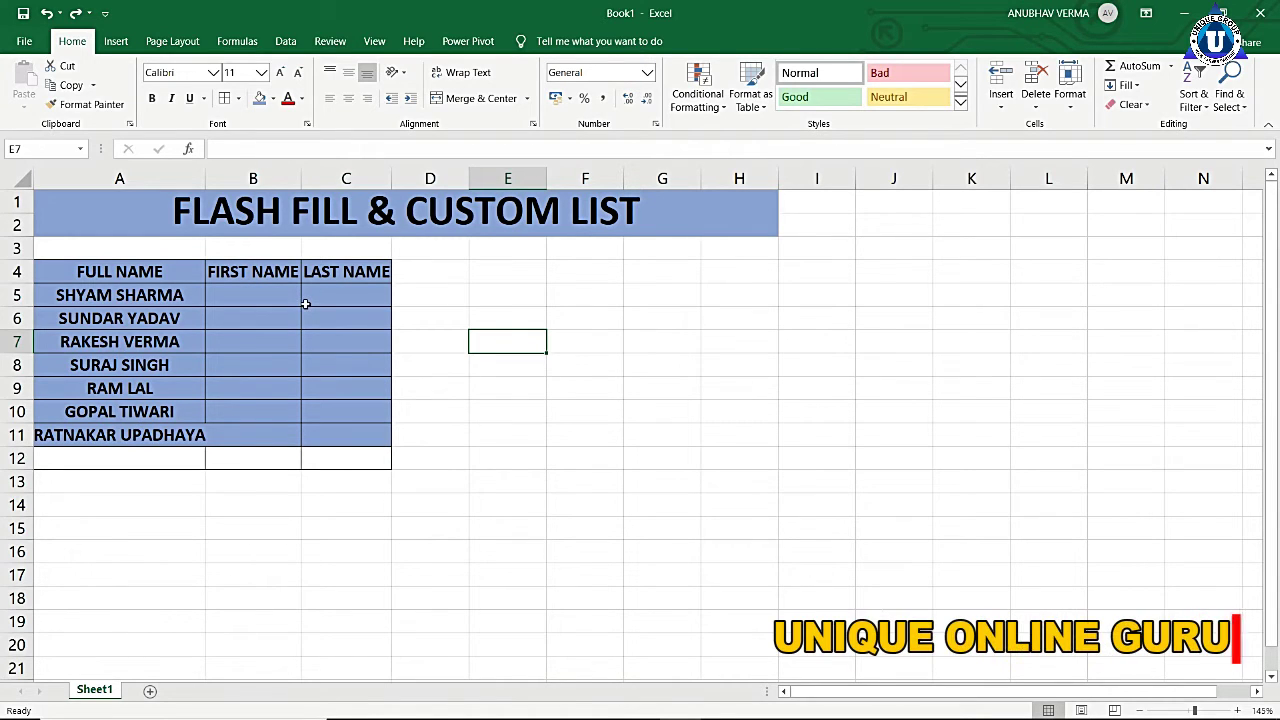
drag(162, 272, 120, 435)
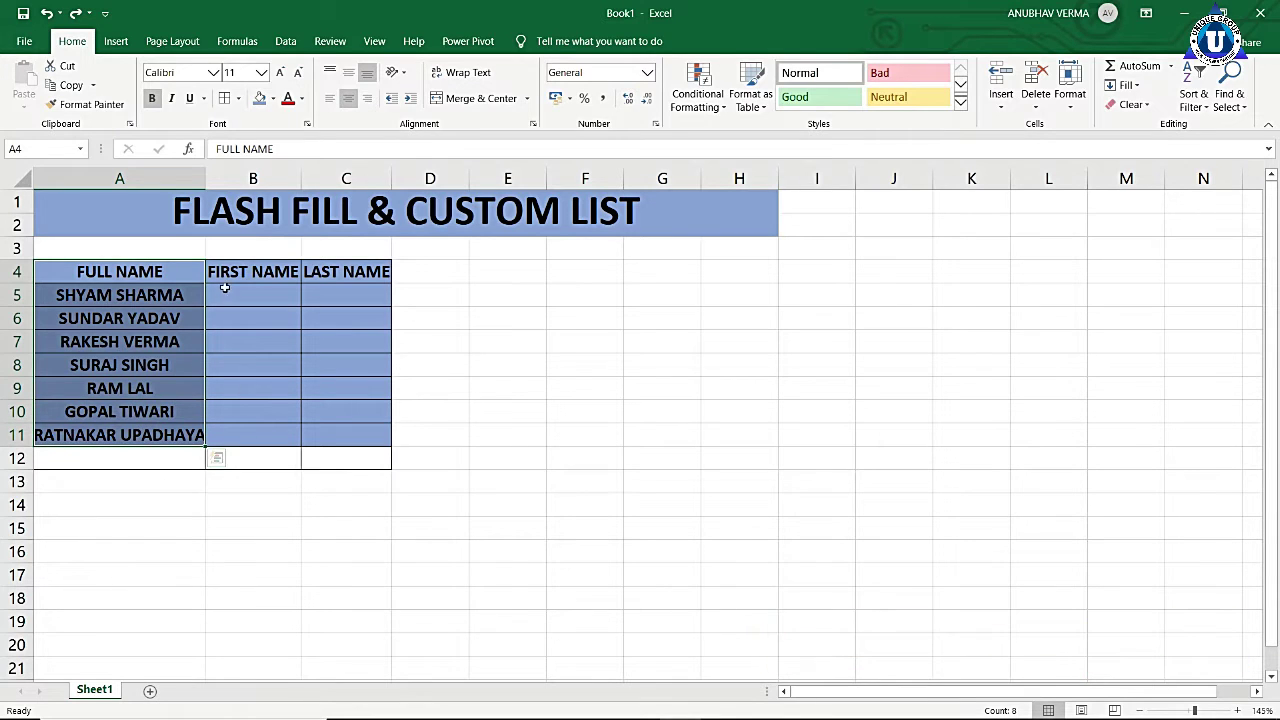
drag(250, 268, 261, 435)
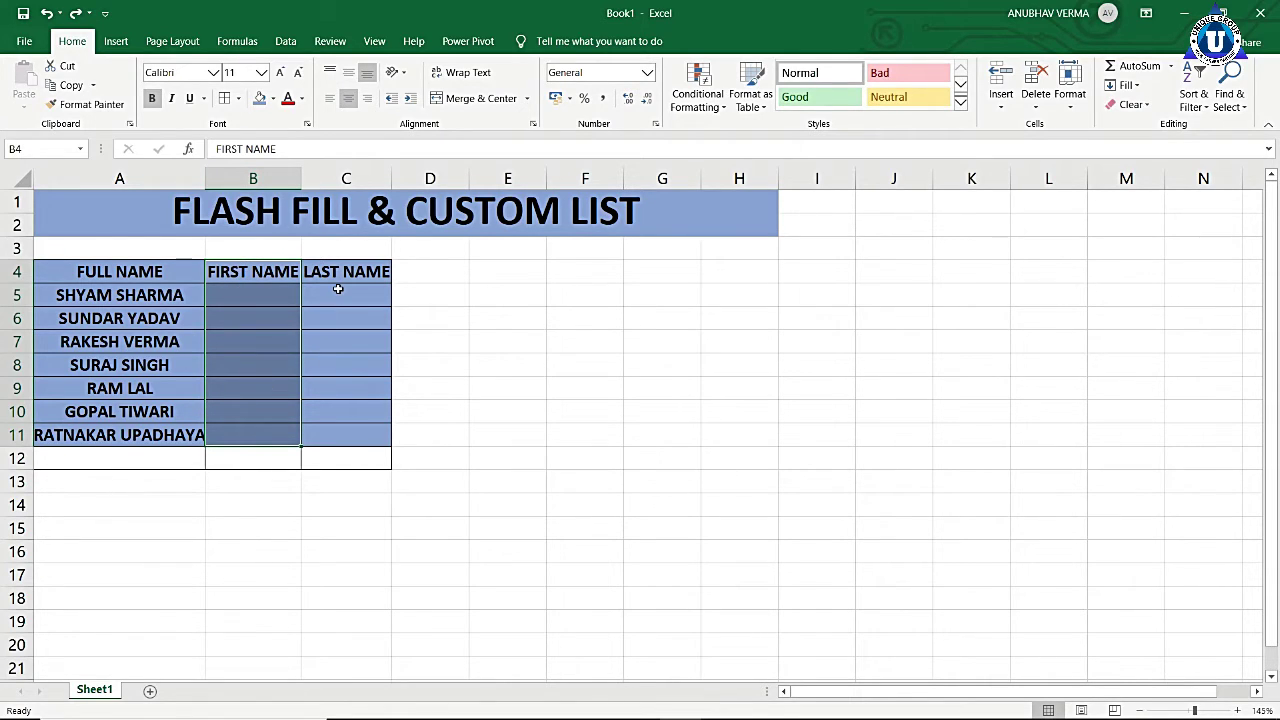
drag(338, 289, 340, 430)
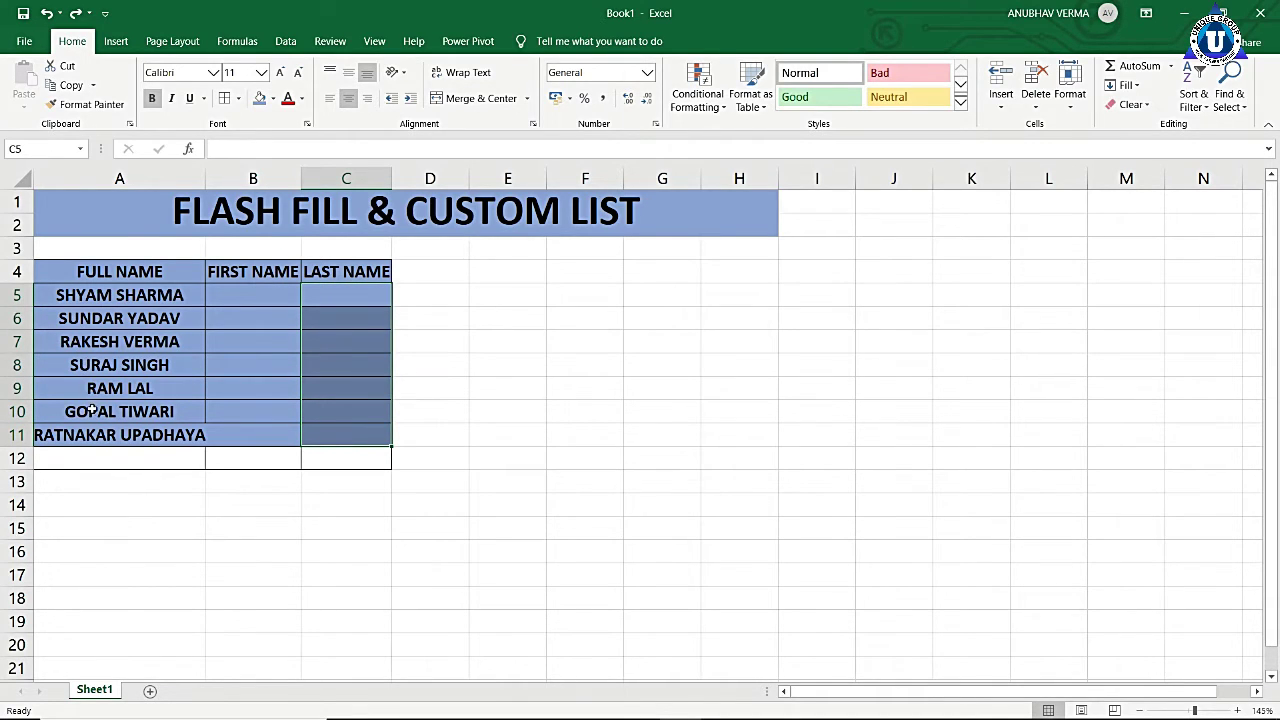
drag(253, 292, 257, 436)
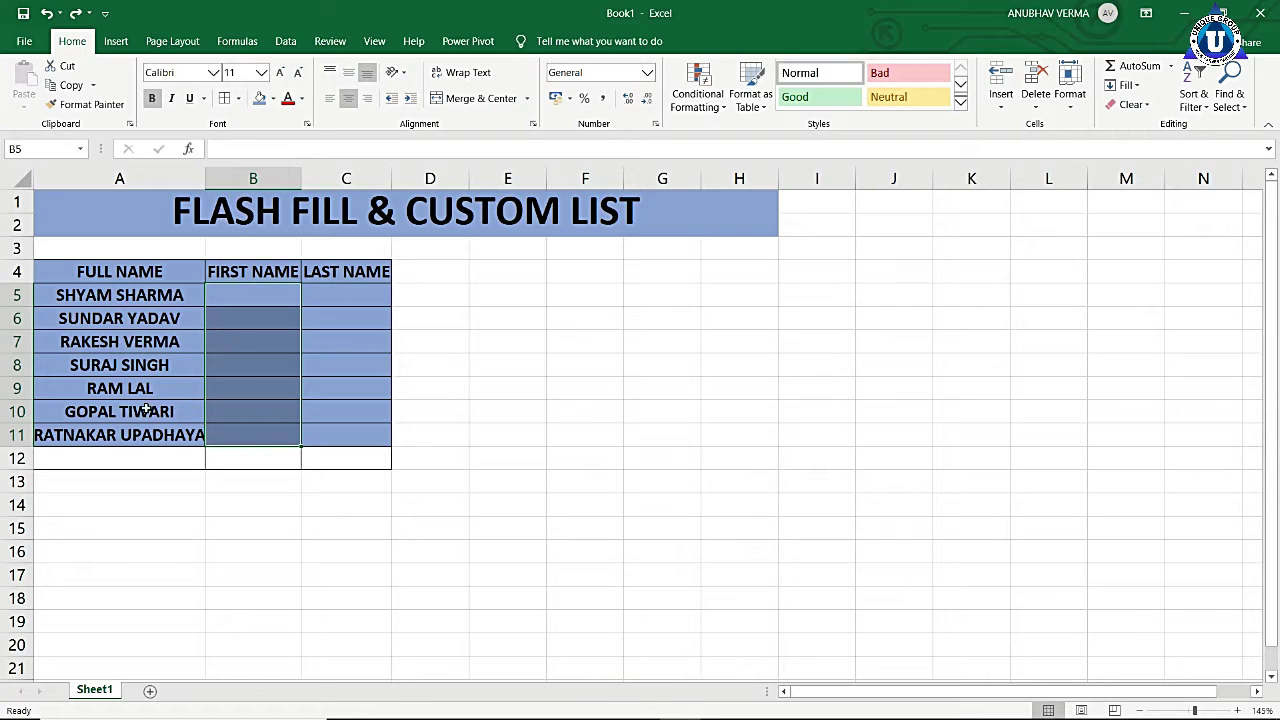
mouse_move(335, 294)
mouse_down()
mouse_move(343, 456)
mouse_move(335, 438)
mouse_up()
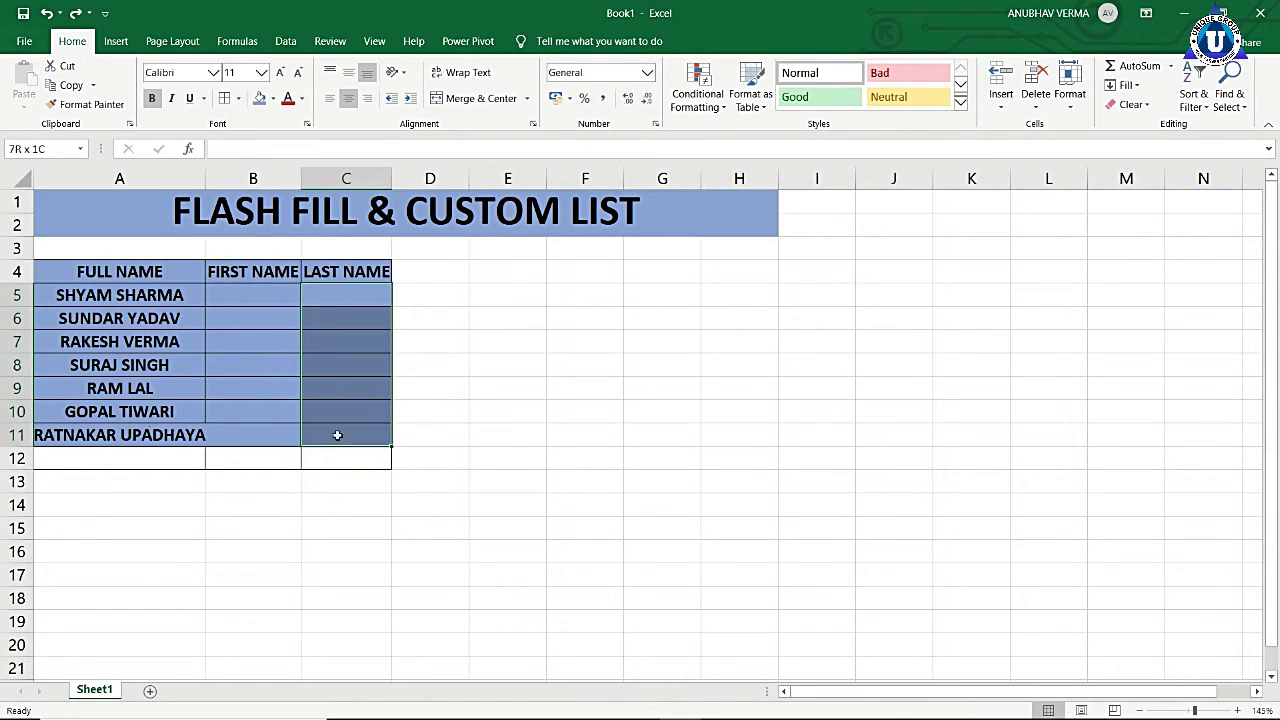
click(254, 289)
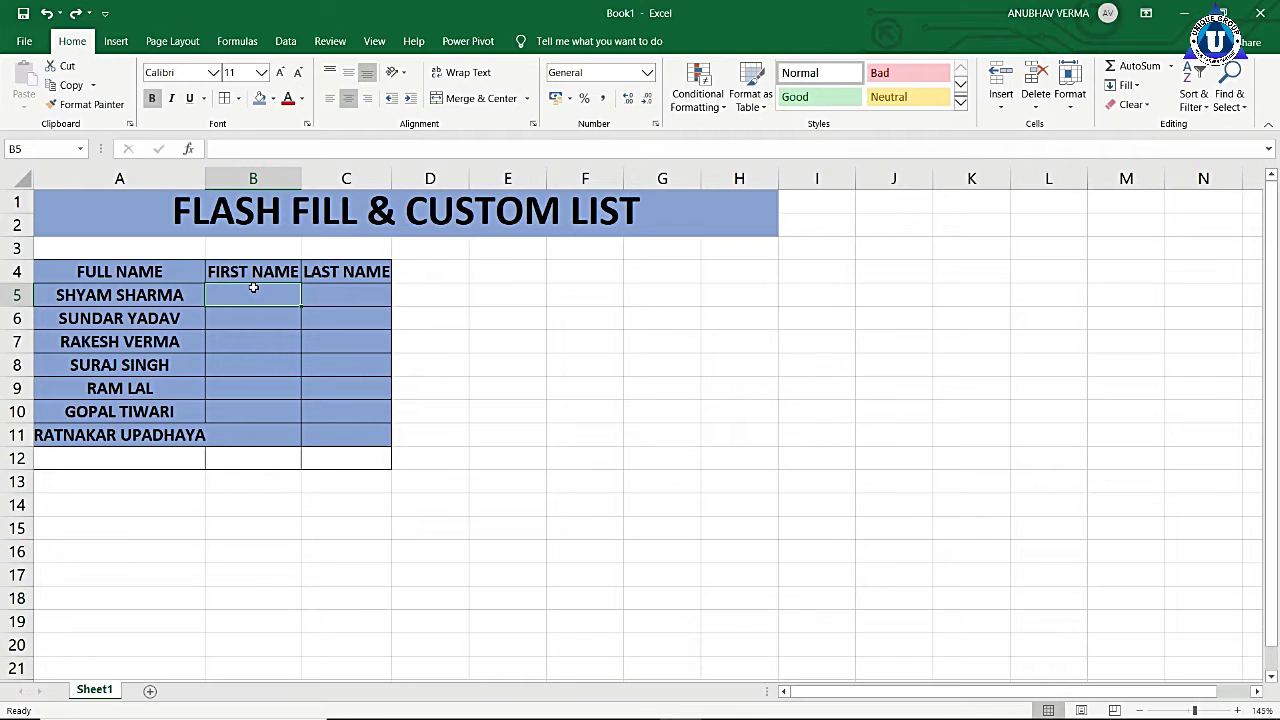
Make sure automatic Flash Fill is enabled in Excel Options' Advanced settings
click(24, 41)
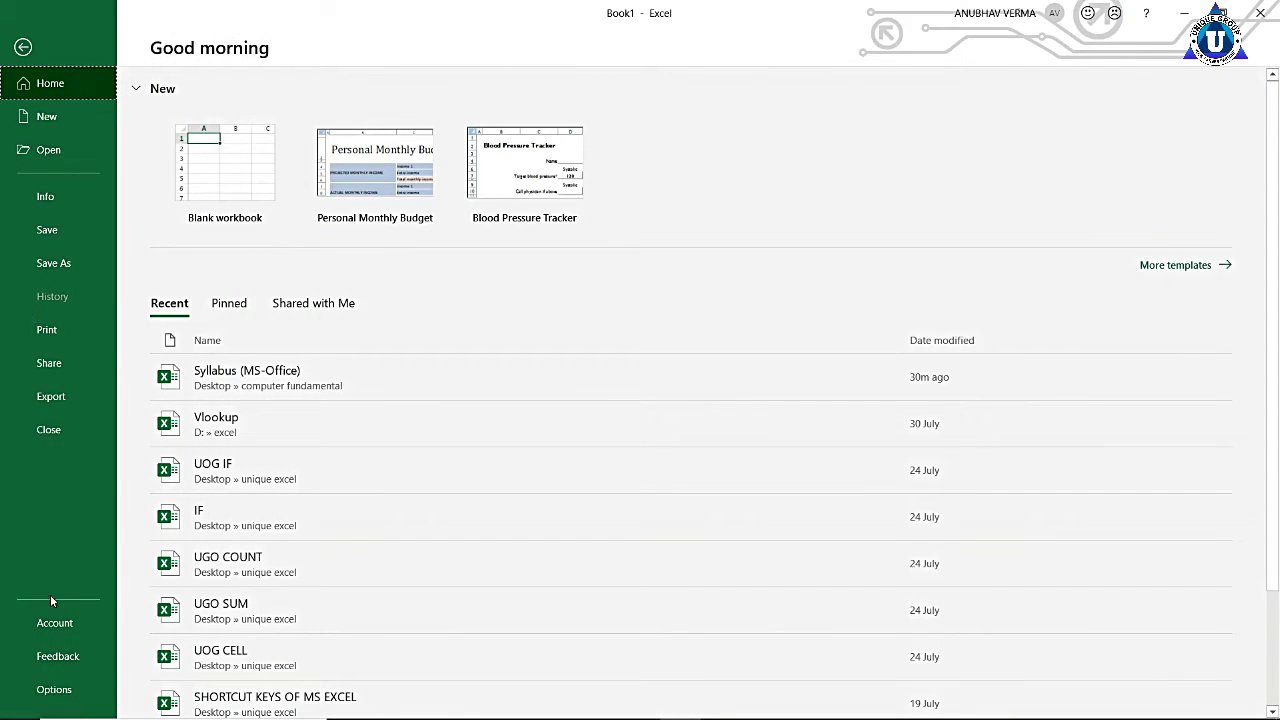
click(54, 690)
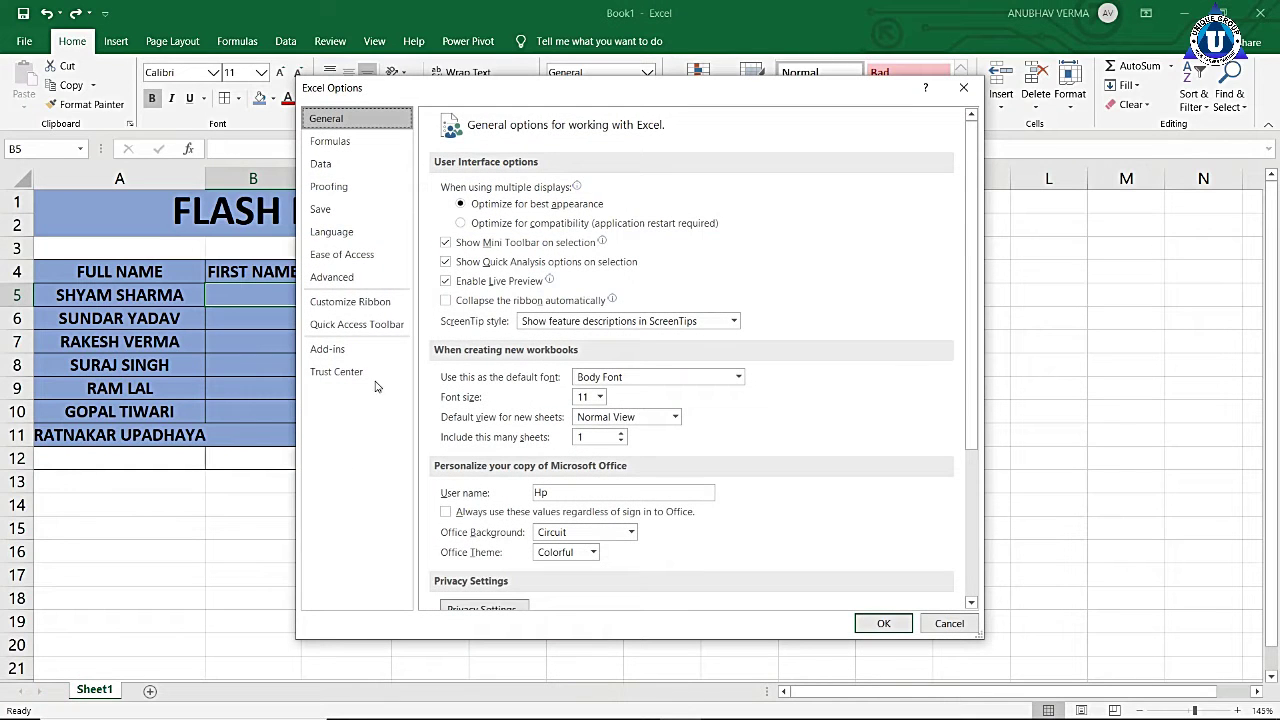
click(336, 280)
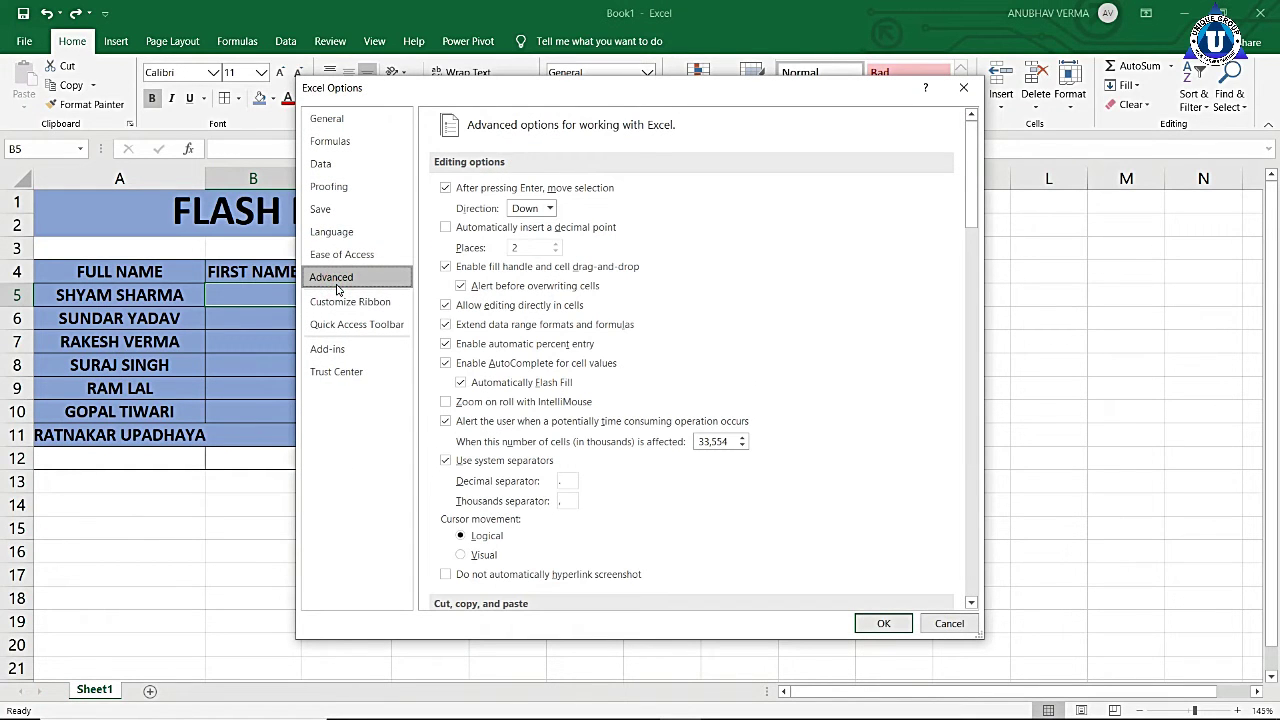
click(461, 383)
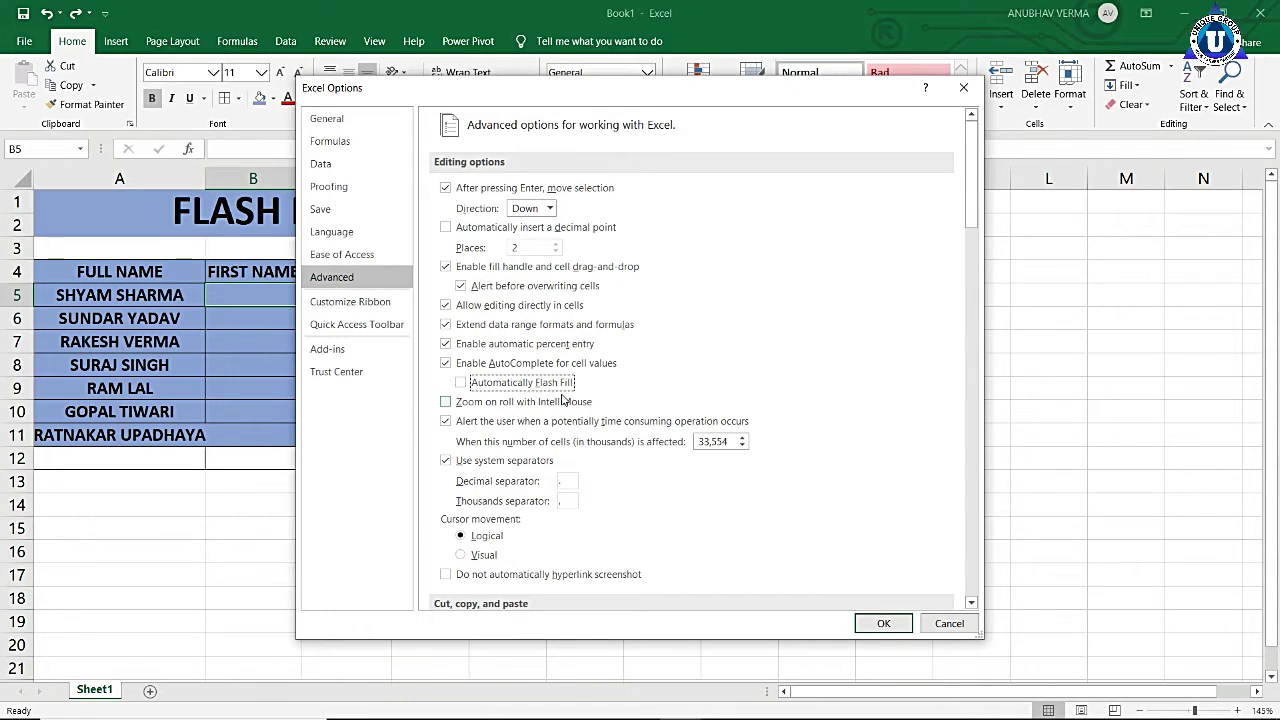
click(461, 383)
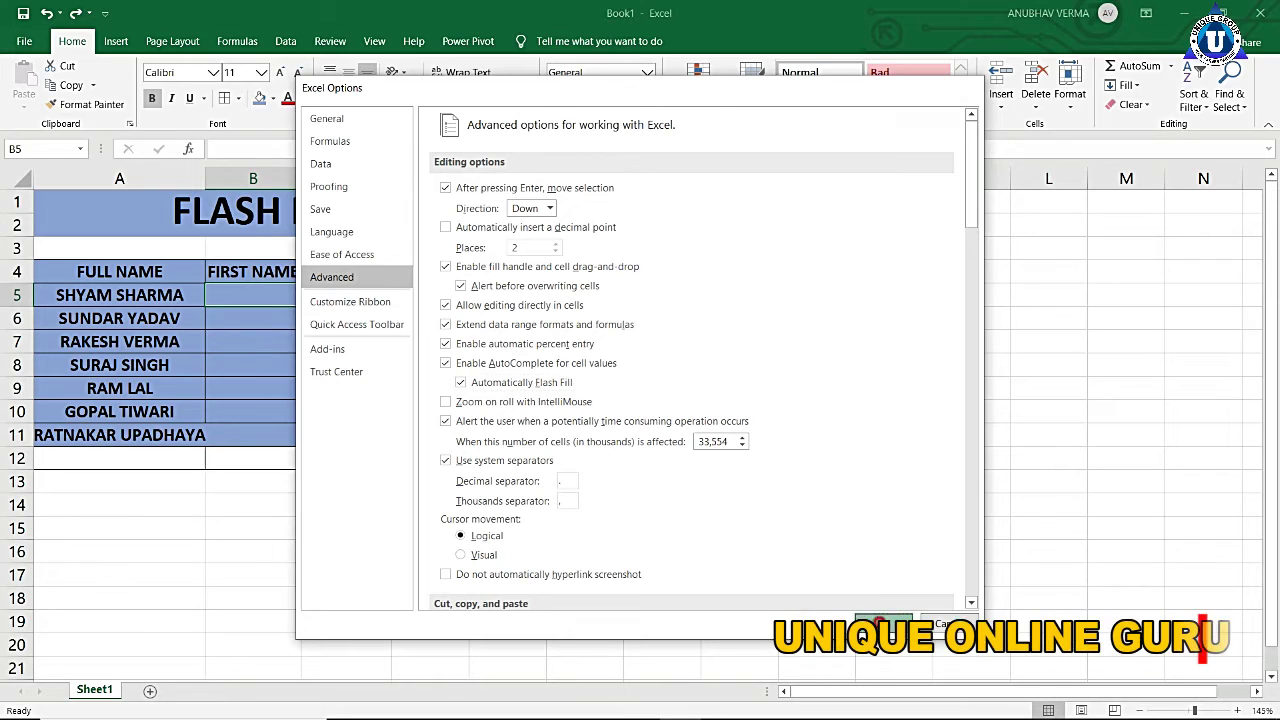
click(883, 624)
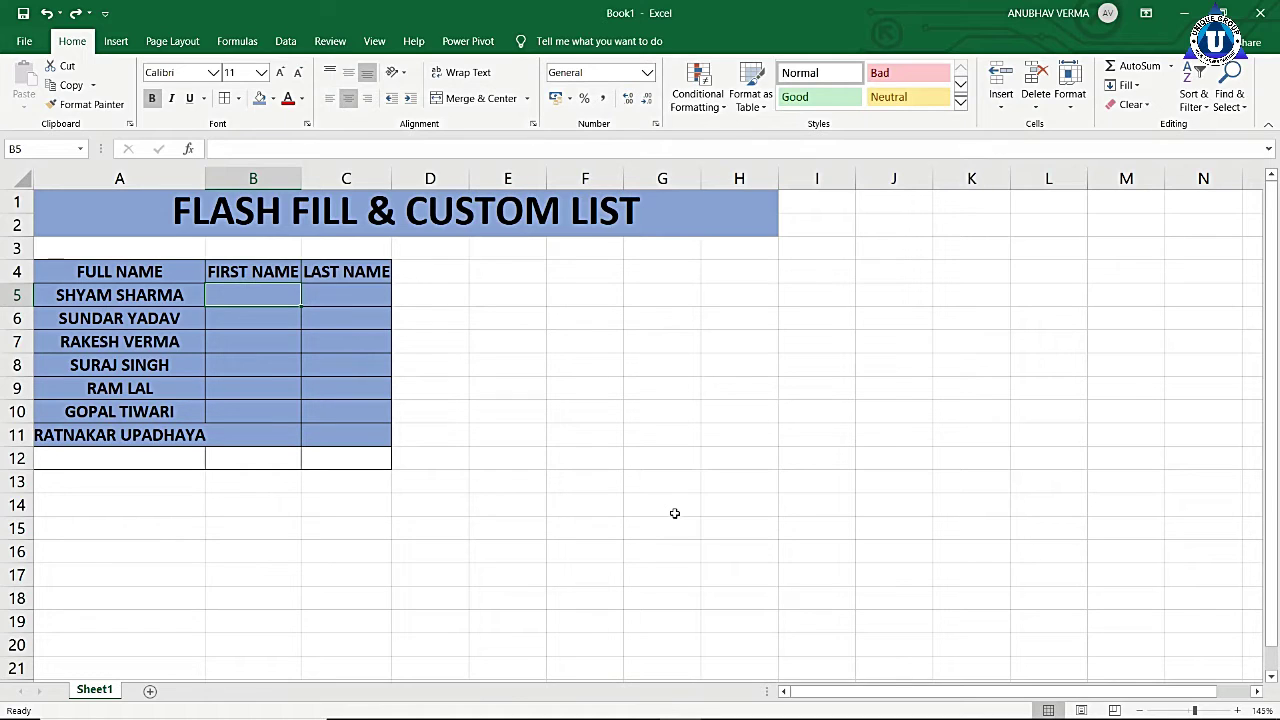
Enter SHYAM in B5 and SUNDAR in B6, accepting Flash Fill for the remaining first names
text(SHYAM)
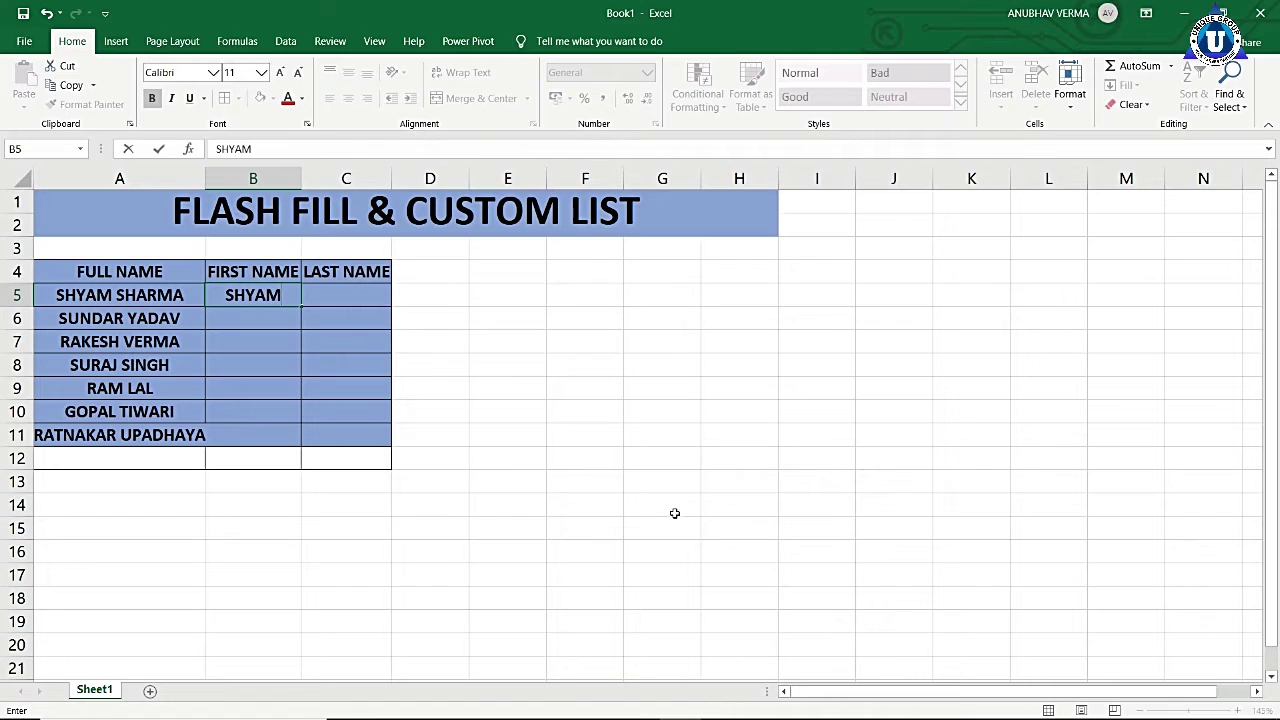
key(Return)
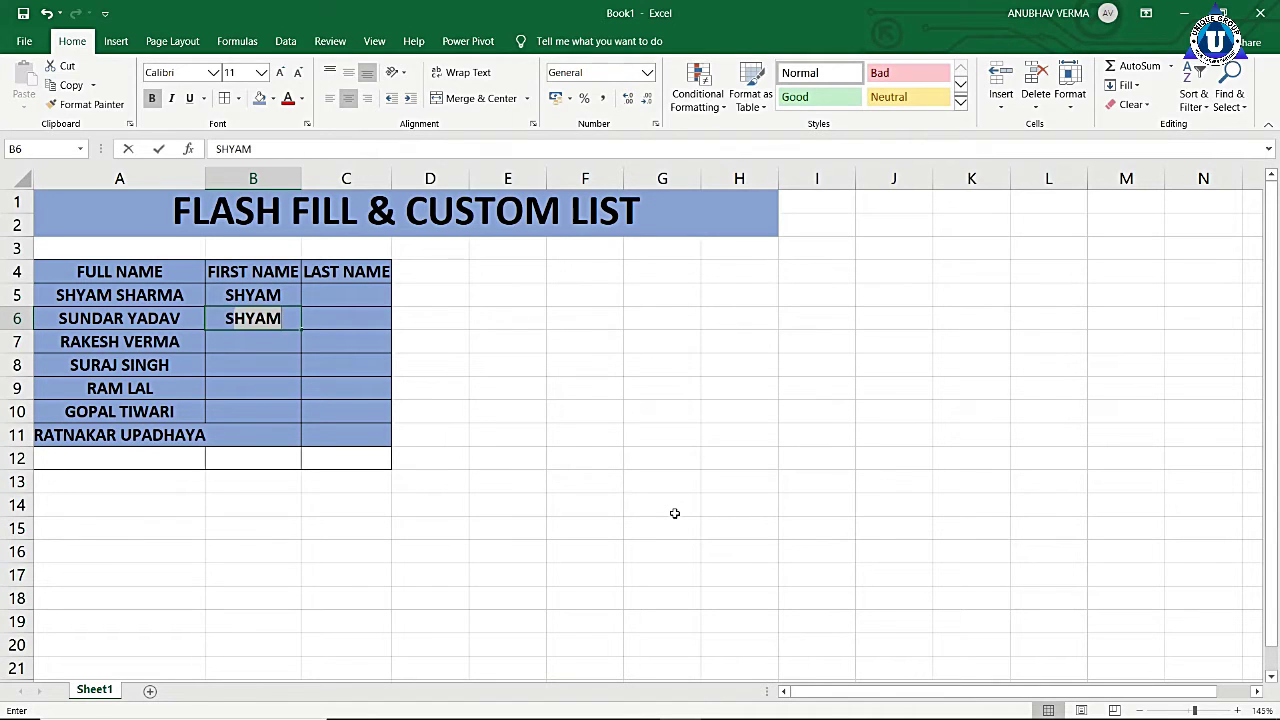
text(SUNDAR)
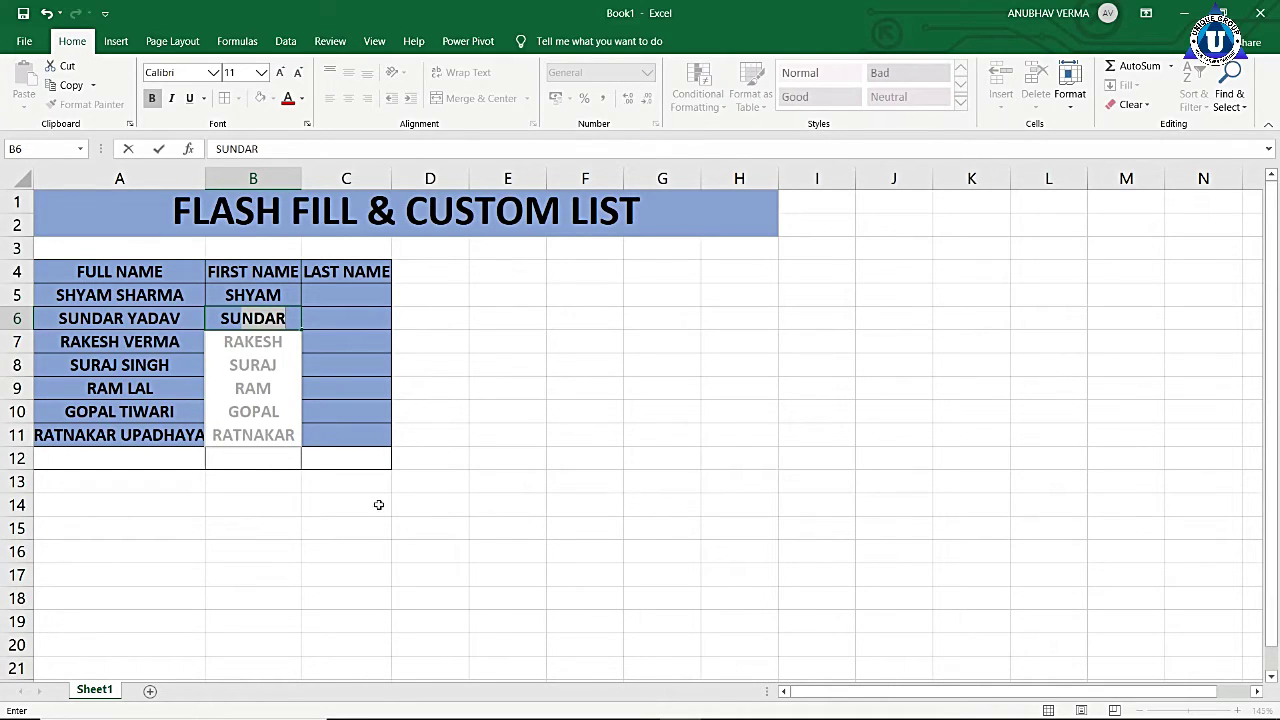
drag(86, 295, 86, 388)
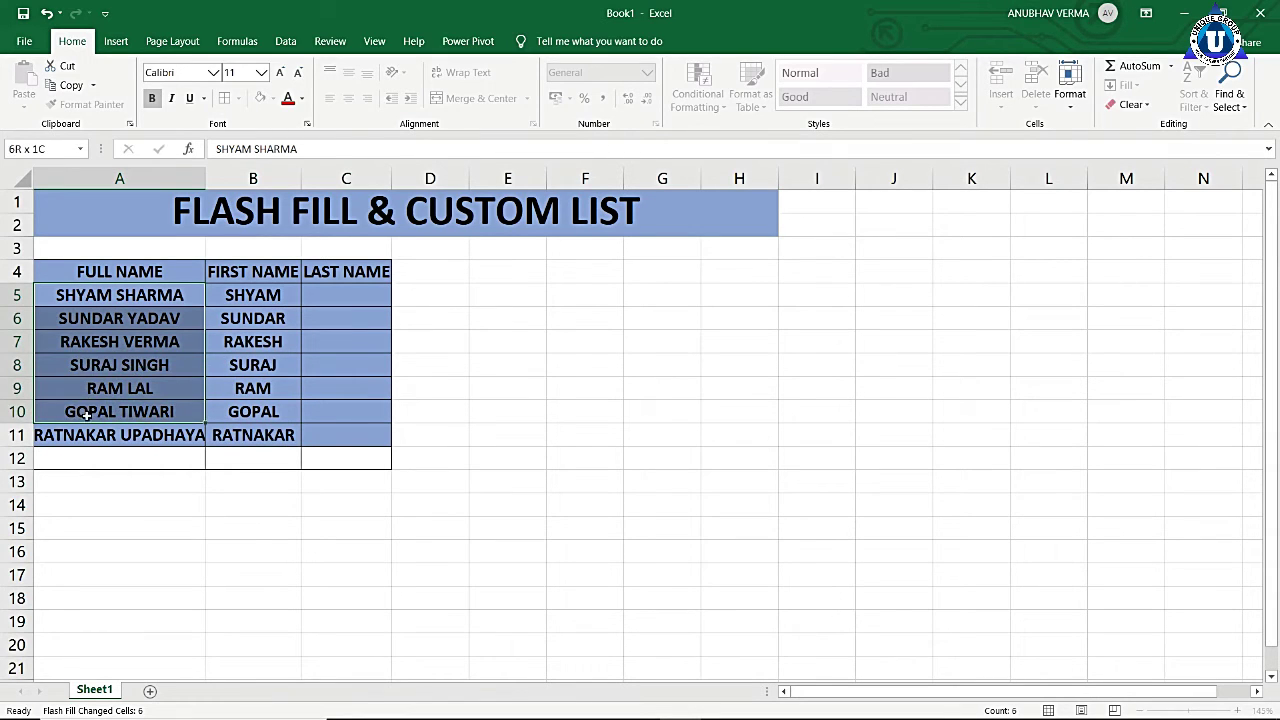
Compare the filled first names against the full names, ending on cell C5
drag(86, 388, 86, 435)
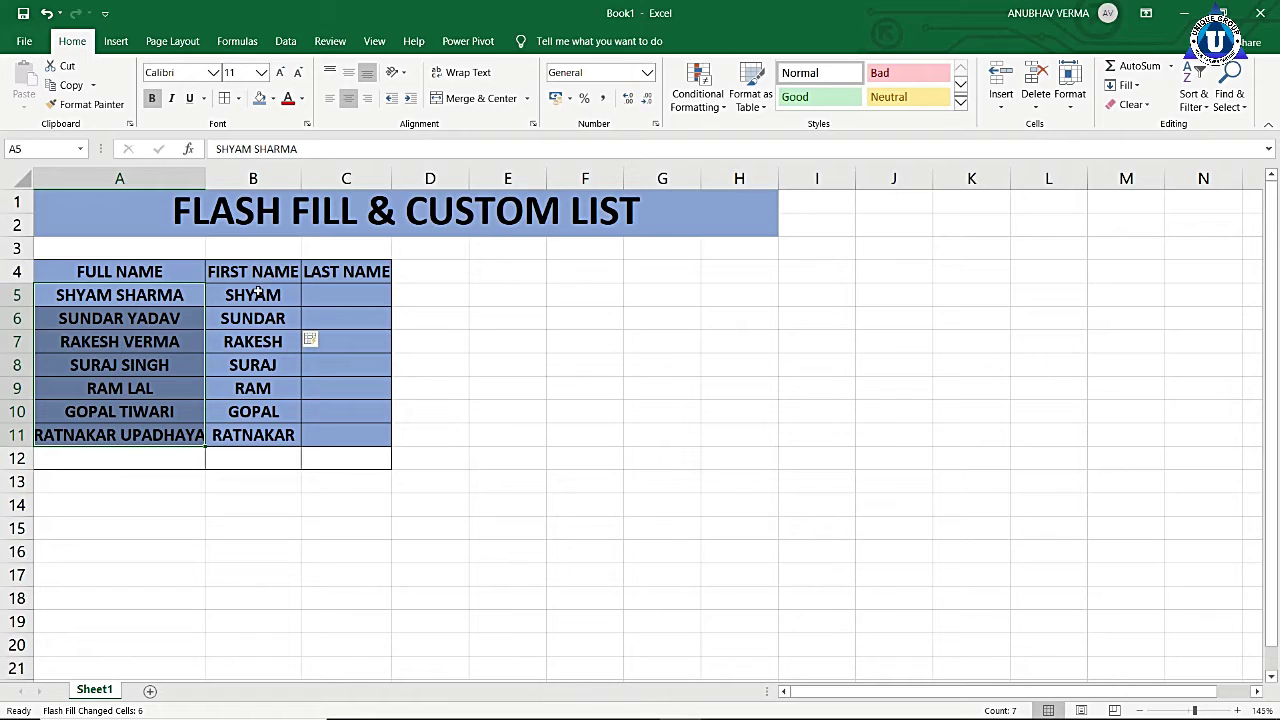
drag(257, 291, 254, 433)
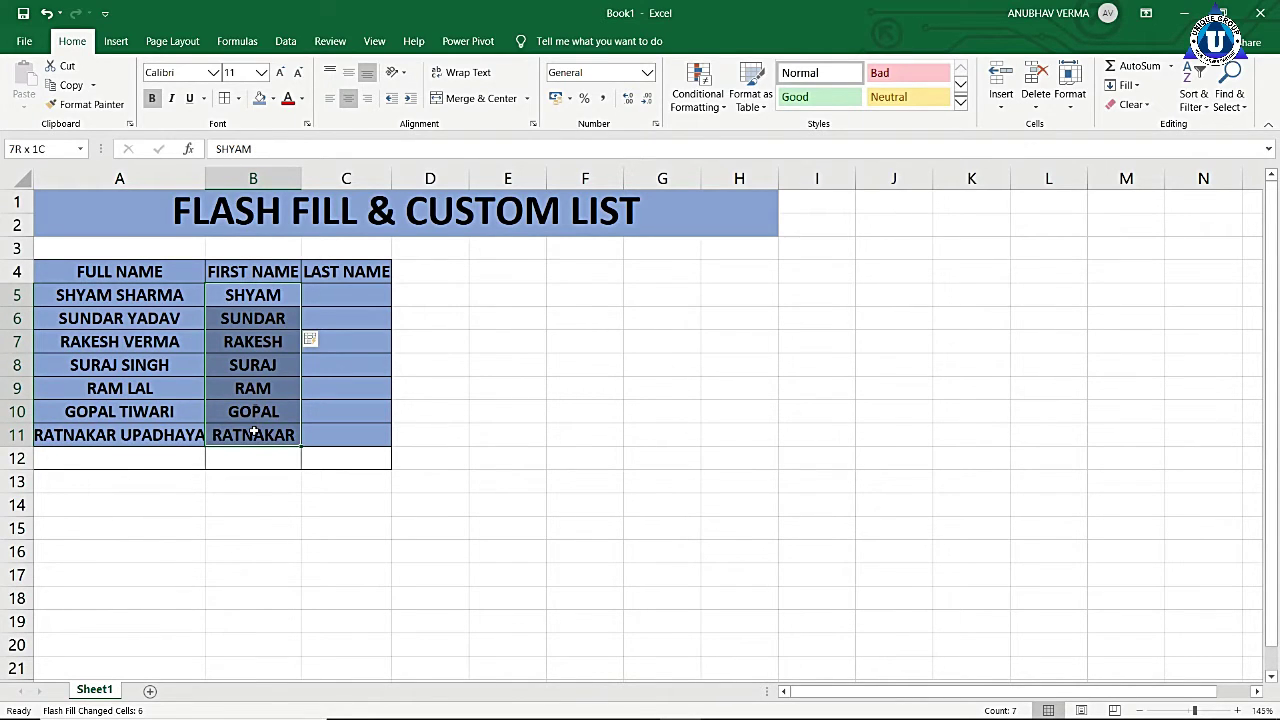
click(360, 294)
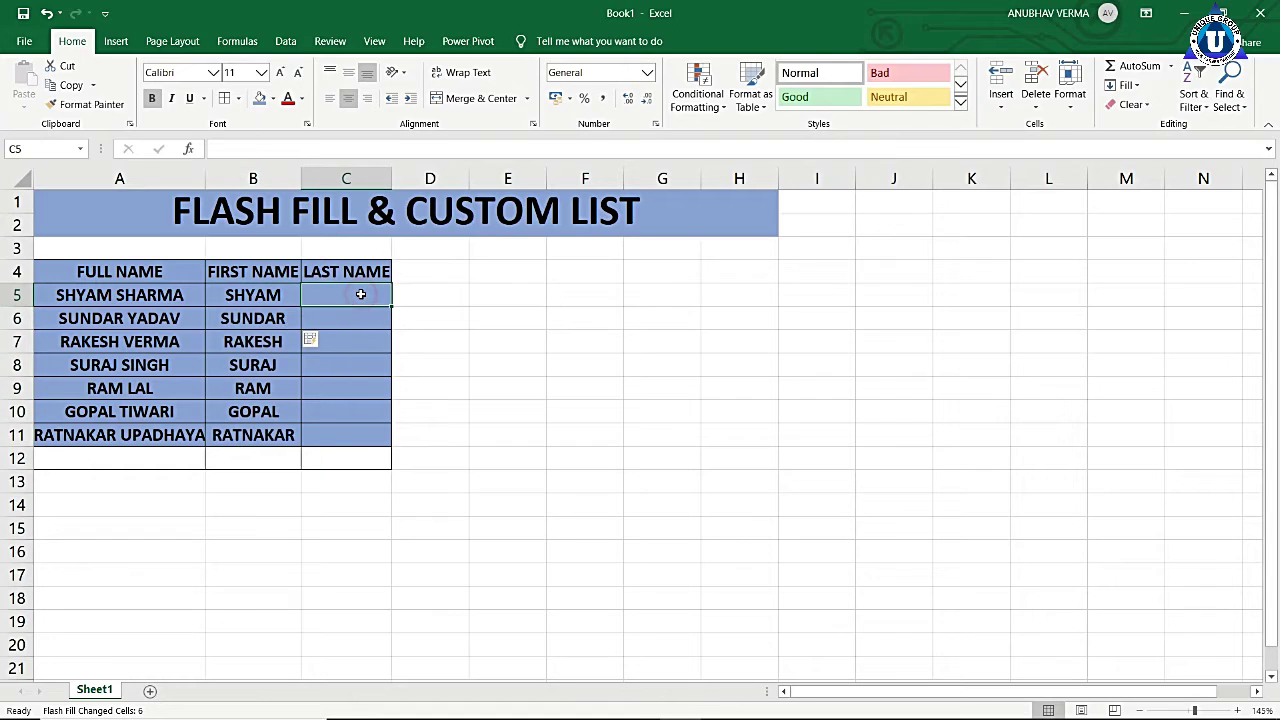
Enter SHARMA in C5 and YADAV in C6, letting Flash Fill complete the surnames through UPADHAYA
text(SHARMA)
key(Return)
text(YADAV)
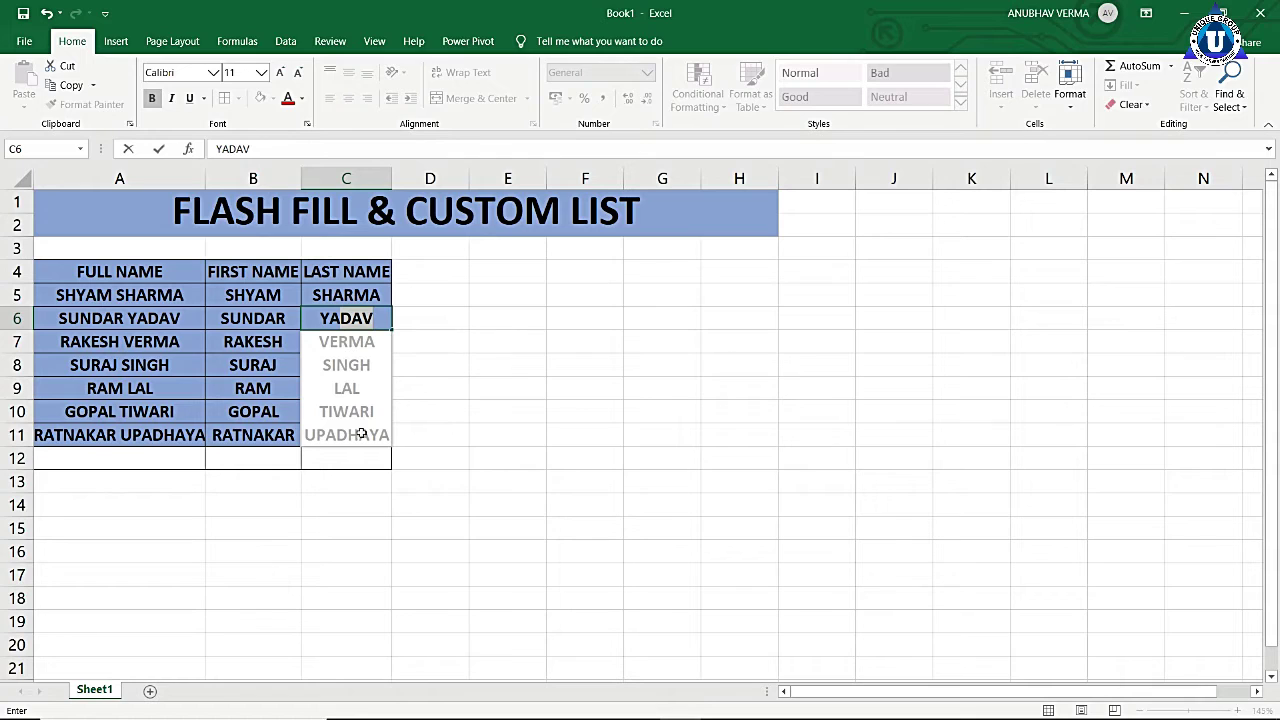
key(Return)
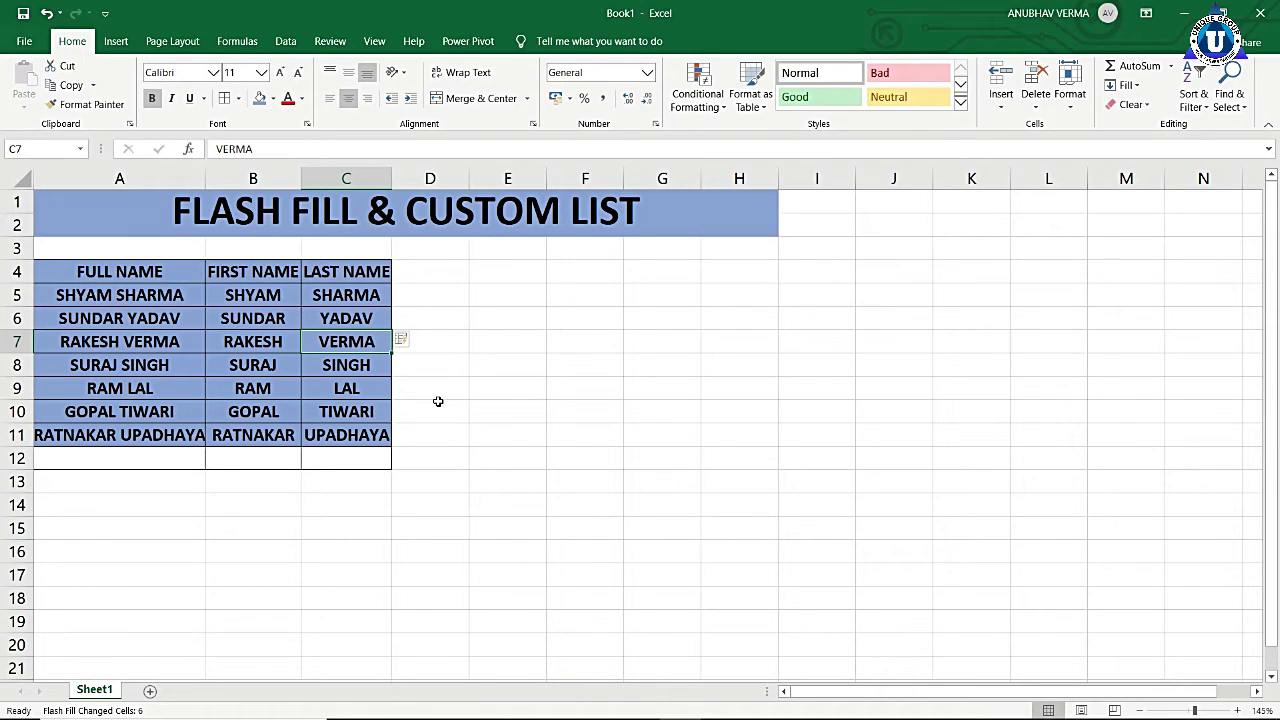
click(610, 279)
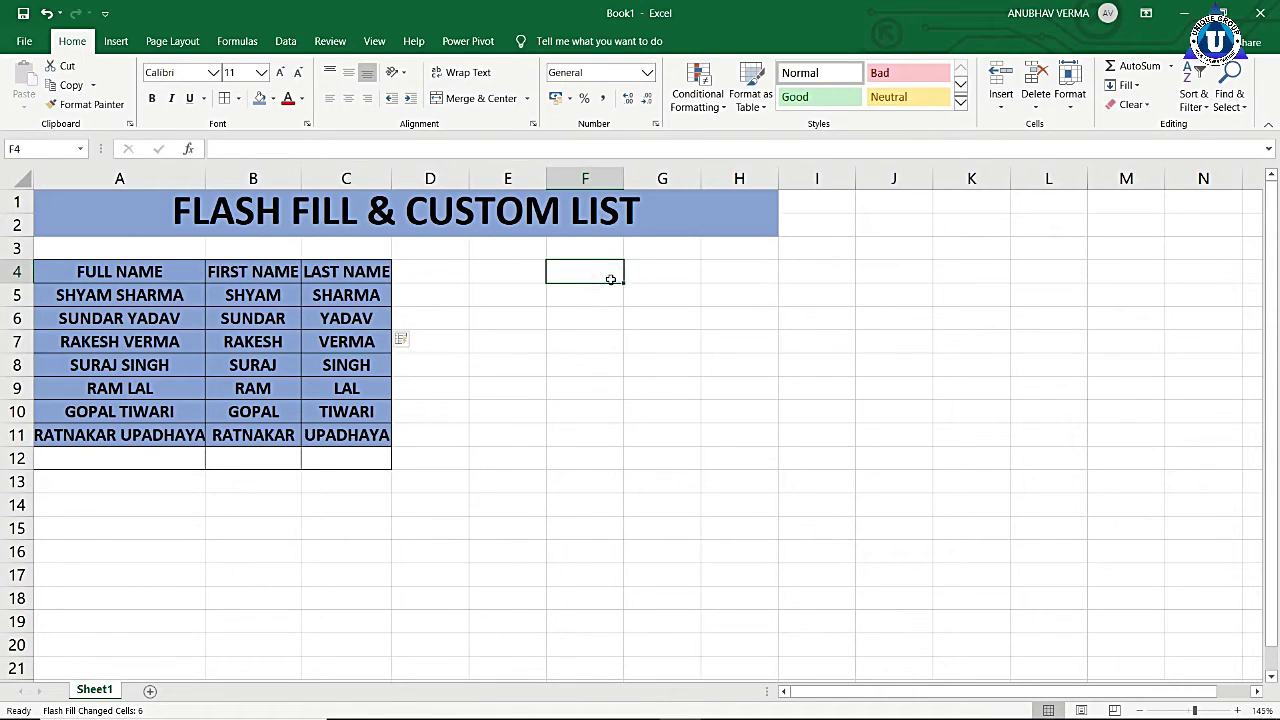
Type JAN in I4 and FEB in I5, then fill the month series down to DEC in I15
click(794, 277)
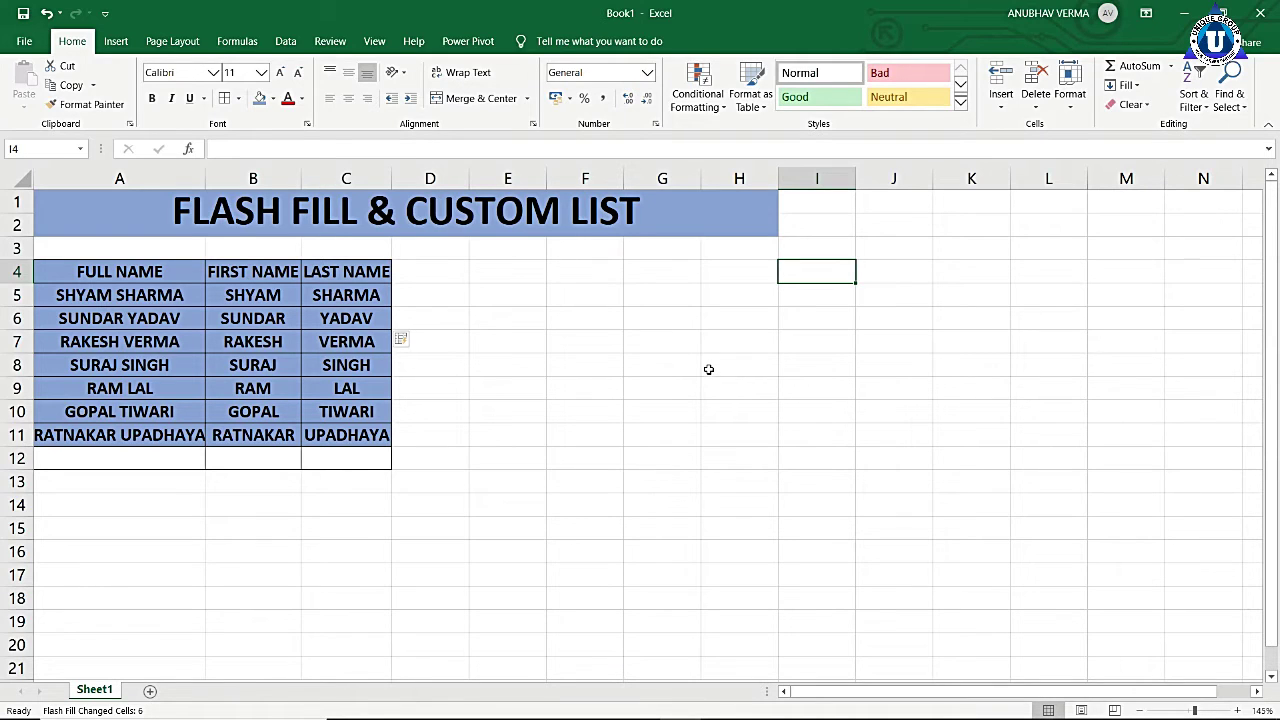
text(JAN)
key(Return)
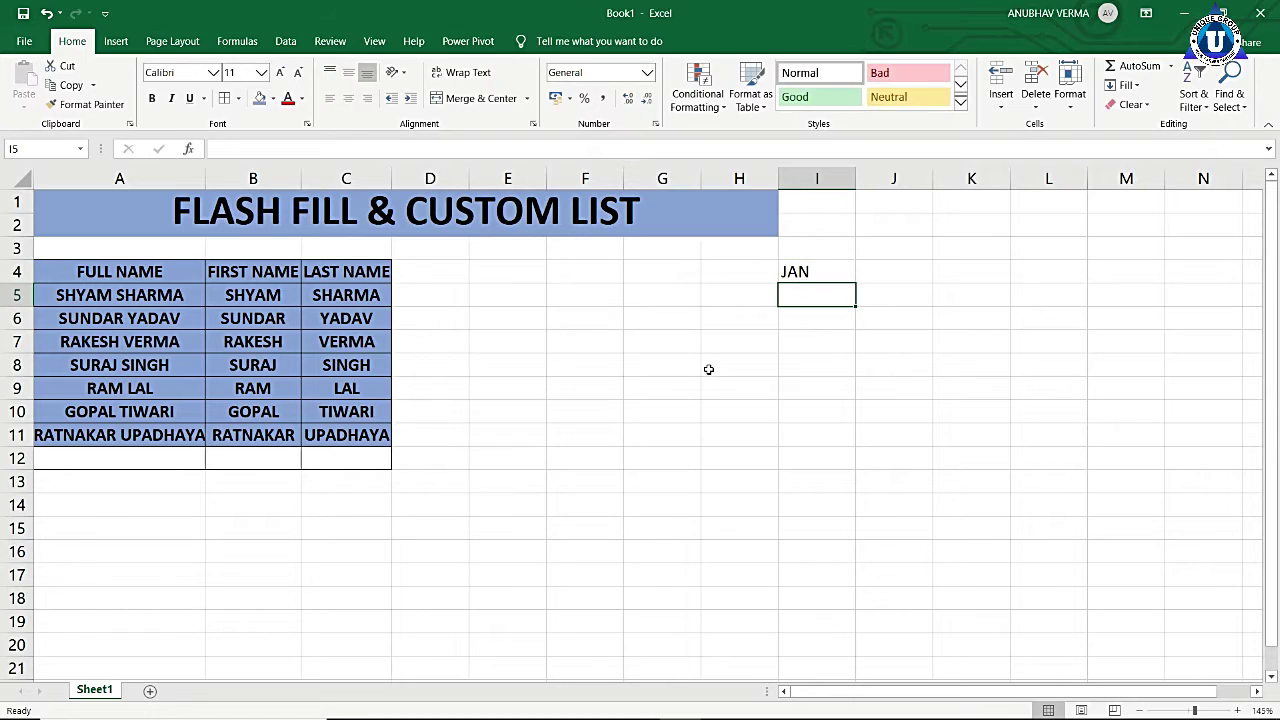
text(FEB)
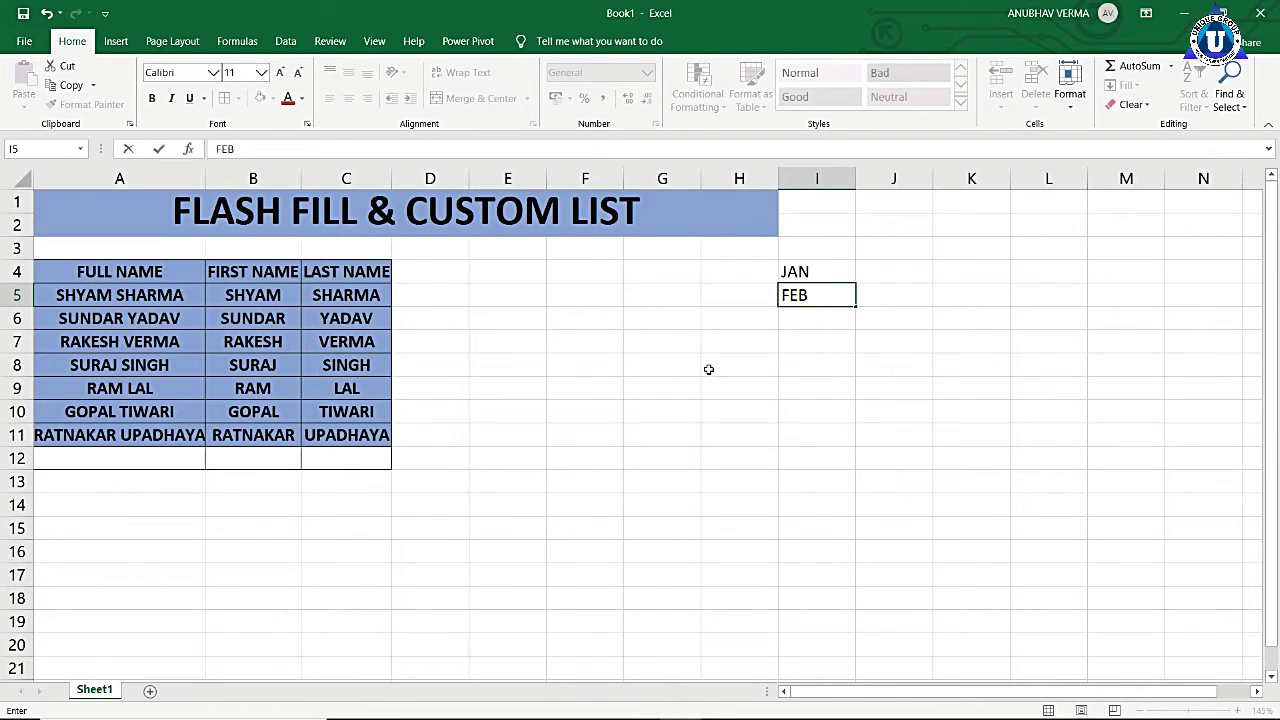
key(Return)
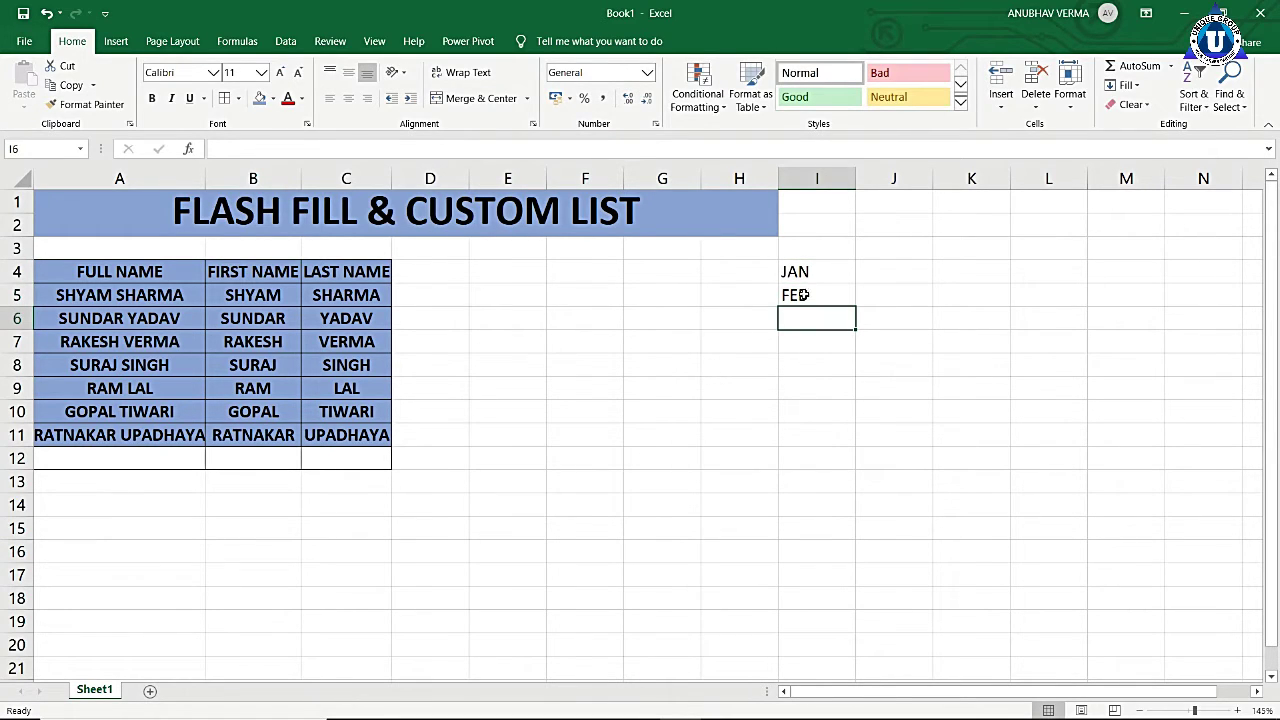
click(806, 277)
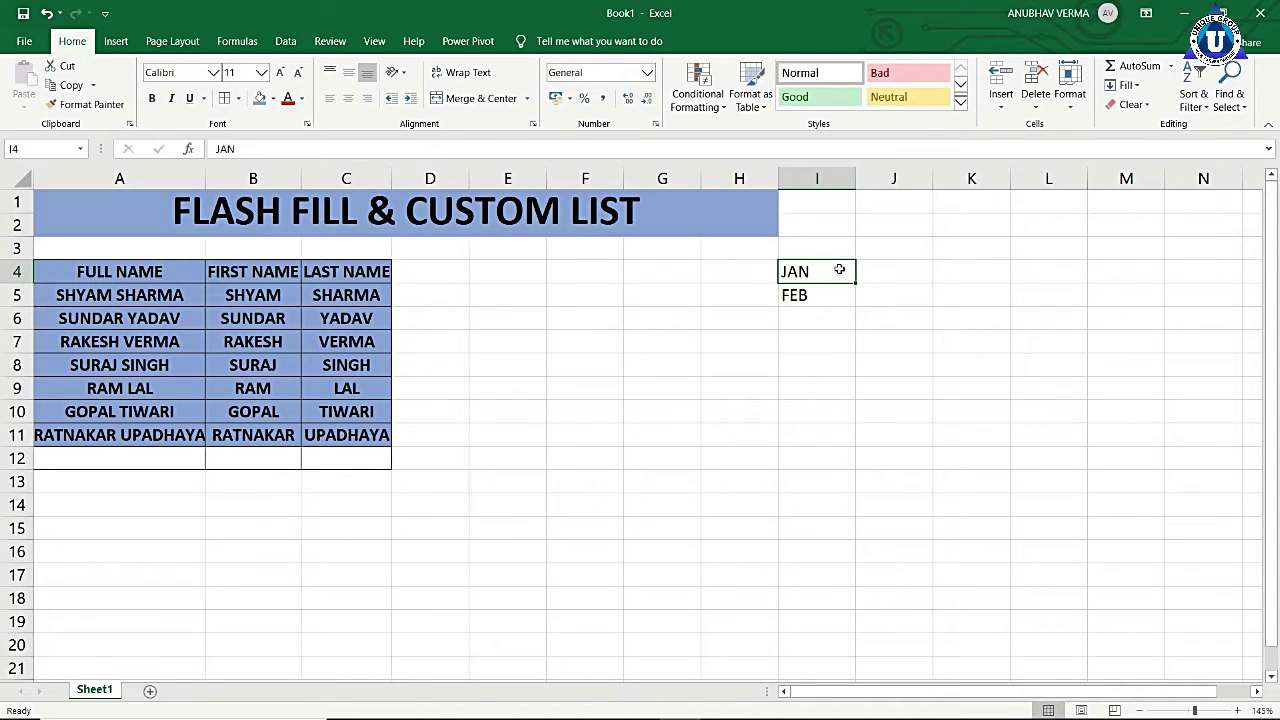
drag(840, 268, 840, 292)
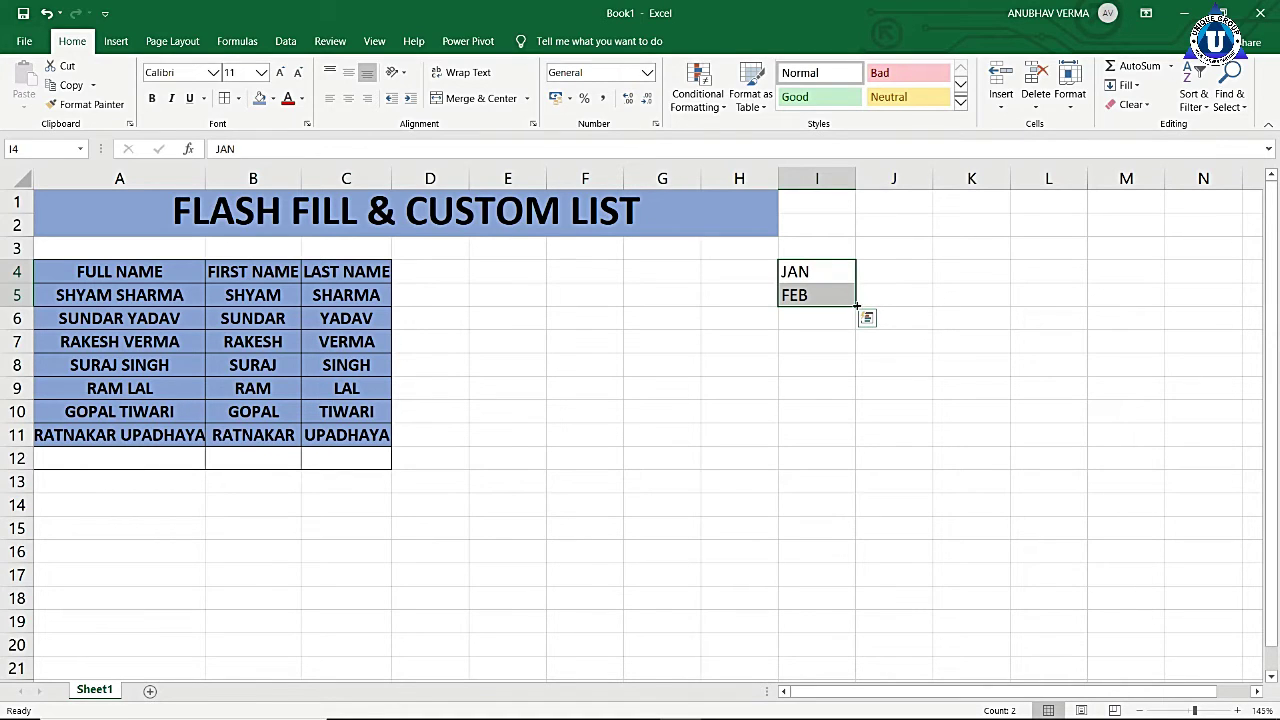
drag(856, 306, 854, 468)
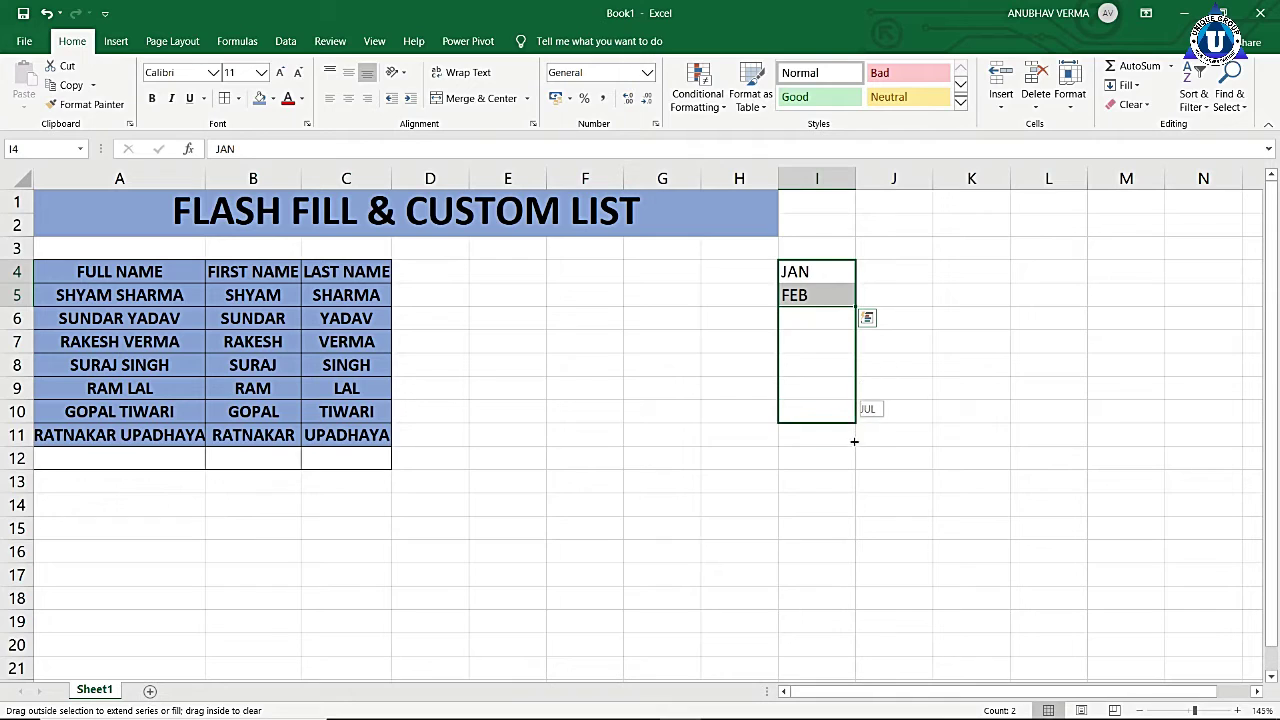
drag(854, 468, 860, 528)
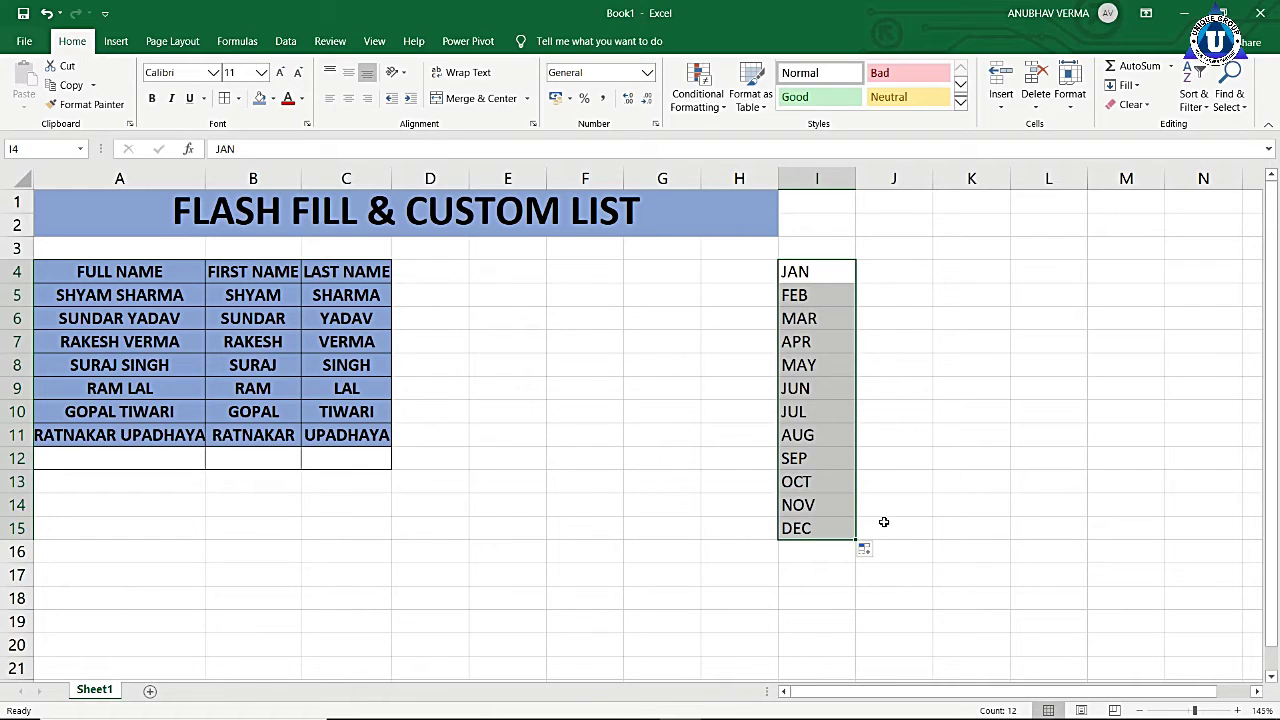
click(637, 270)
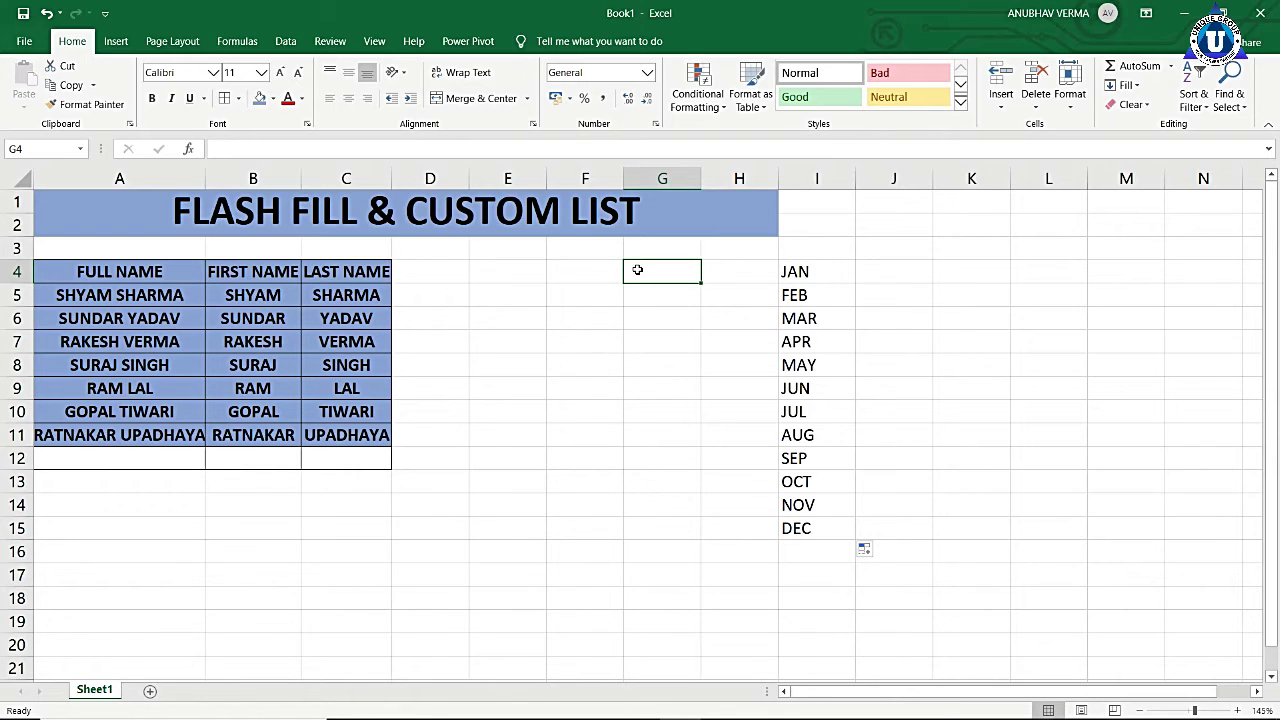
text(MANGO)
key(Return)
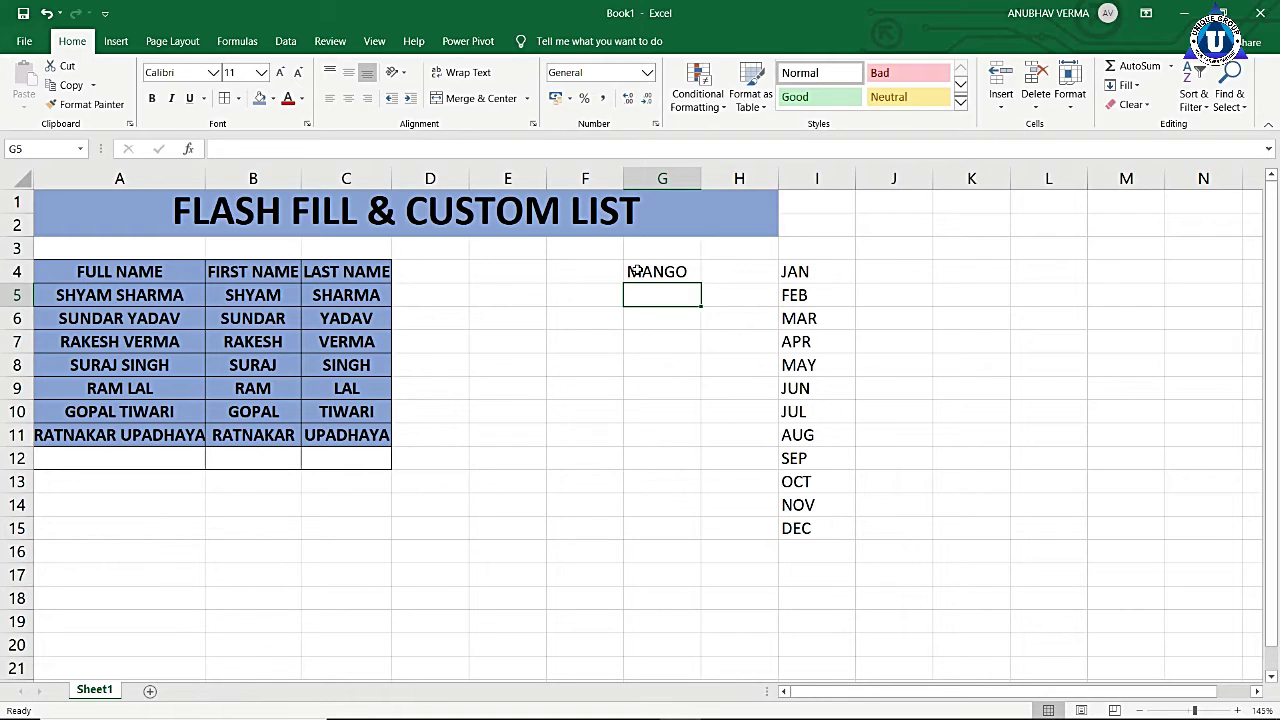
text(POTATO)
key(Return)
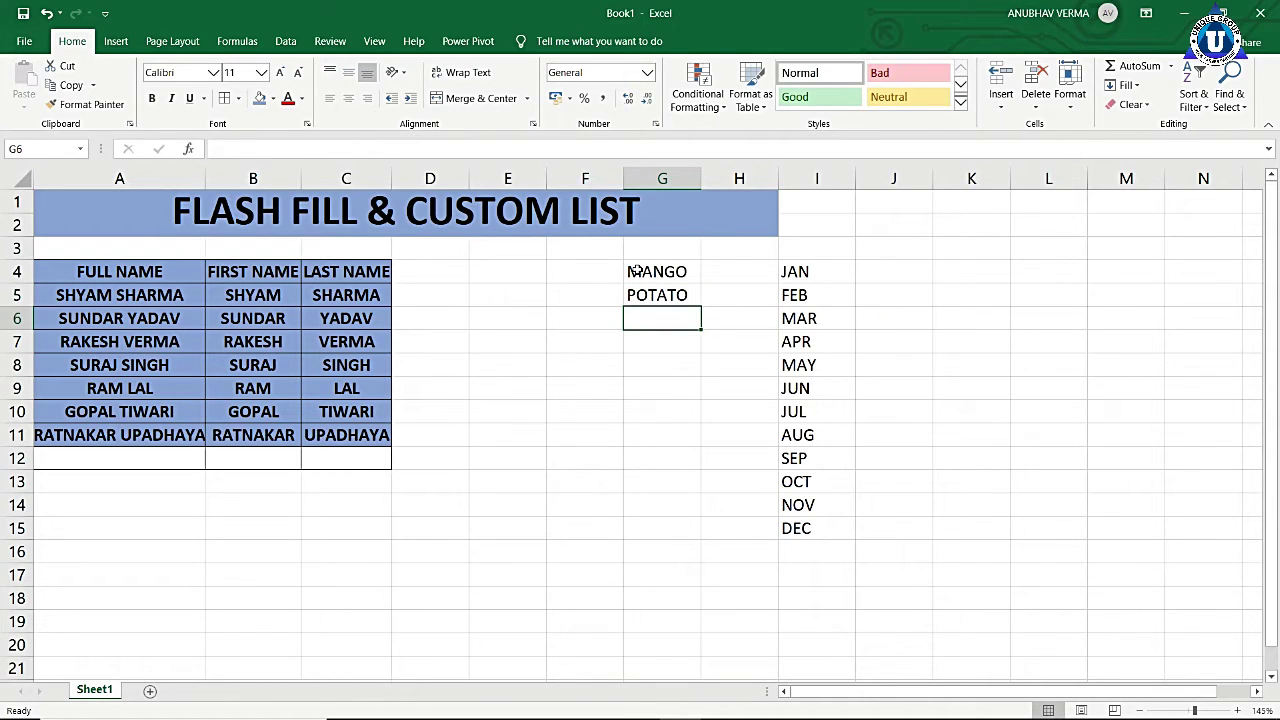
mouse_move(636, 270)
mouse_down()
mouse_move(662, 296)
mouse_move(698, 435)
mouse_move(698, 533)
mouse_up()
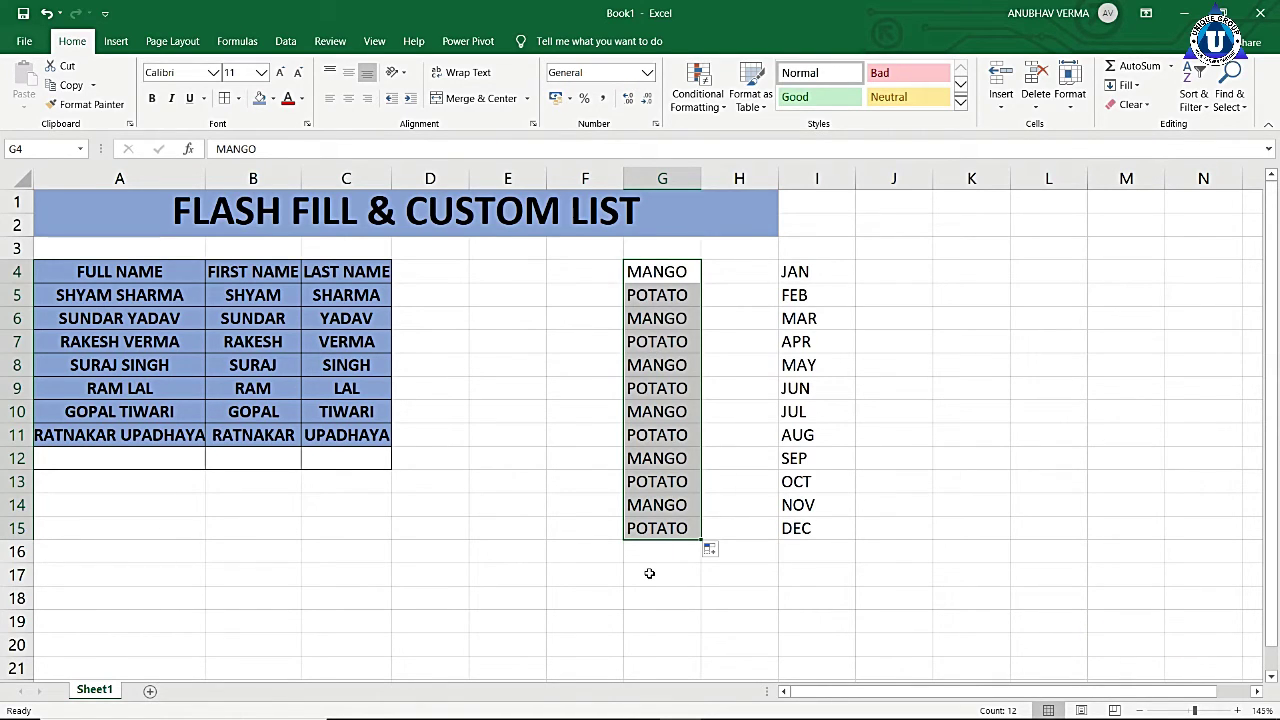
key(ctrl+z)
key(ctrl+z)
key(ctrl+z)
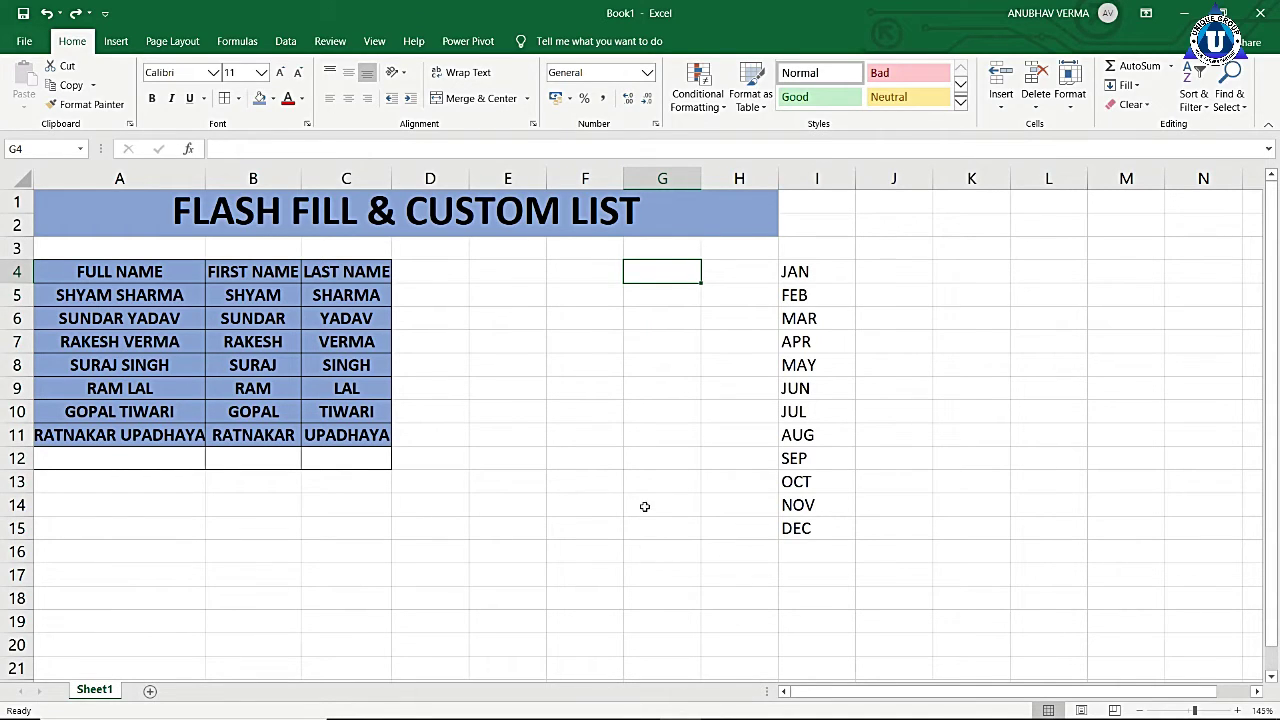
Reach Edit Custom Lists in the General section of Excel Options' Advanced page
click(22, 42)
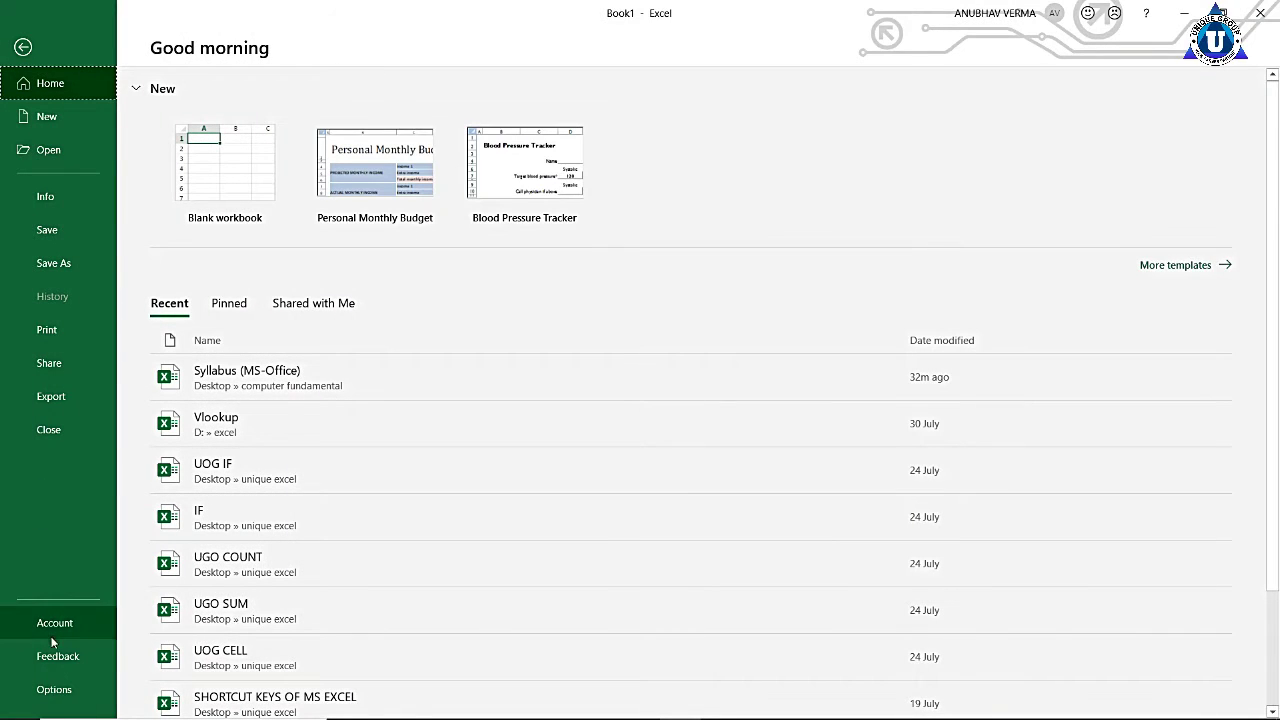
click(54, 689)
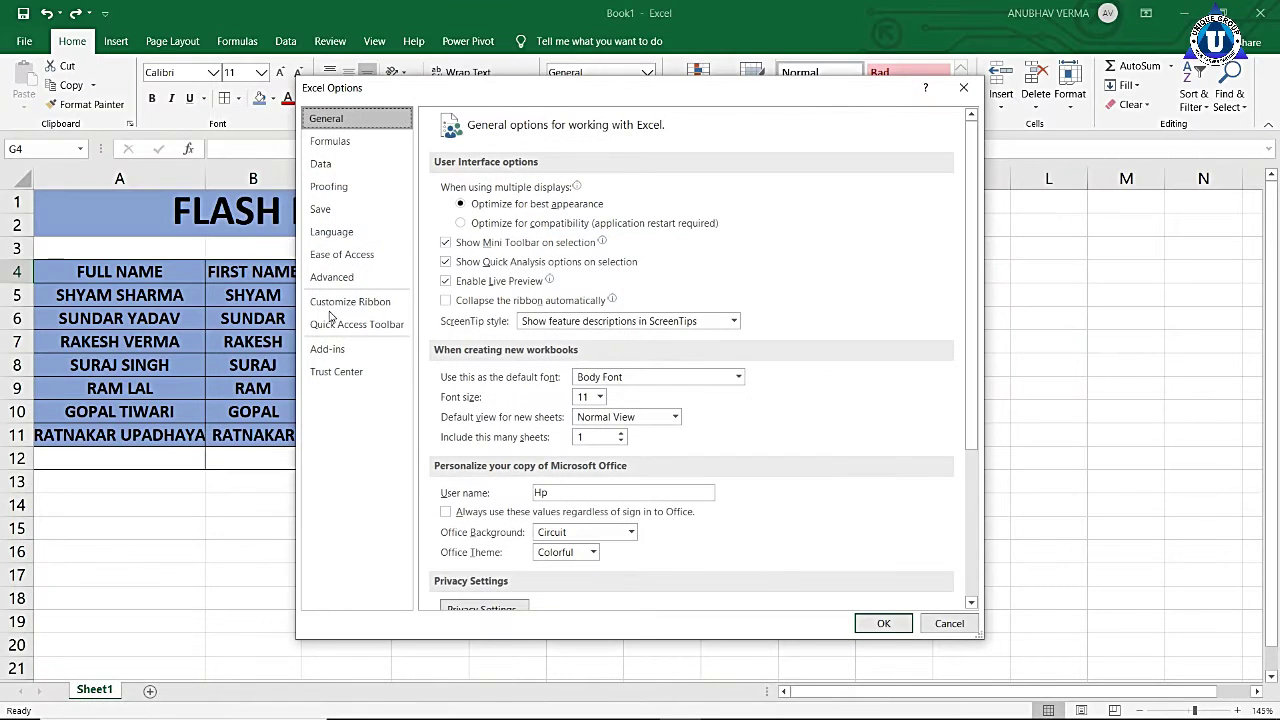
click(329, 279)
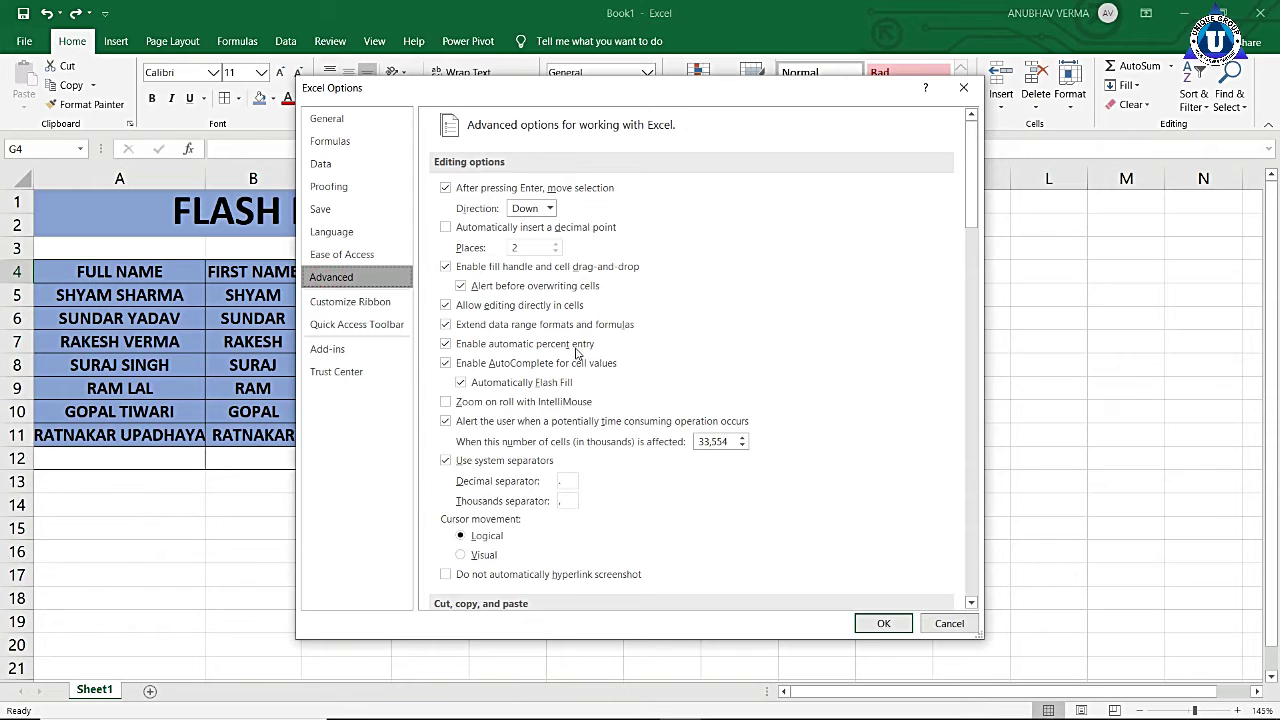
scroll(580, 360, down, 5)
scroll(580, 370, down, 5)
scroll(583, 383, down, 5)
scroll(583, 383, down, 5)
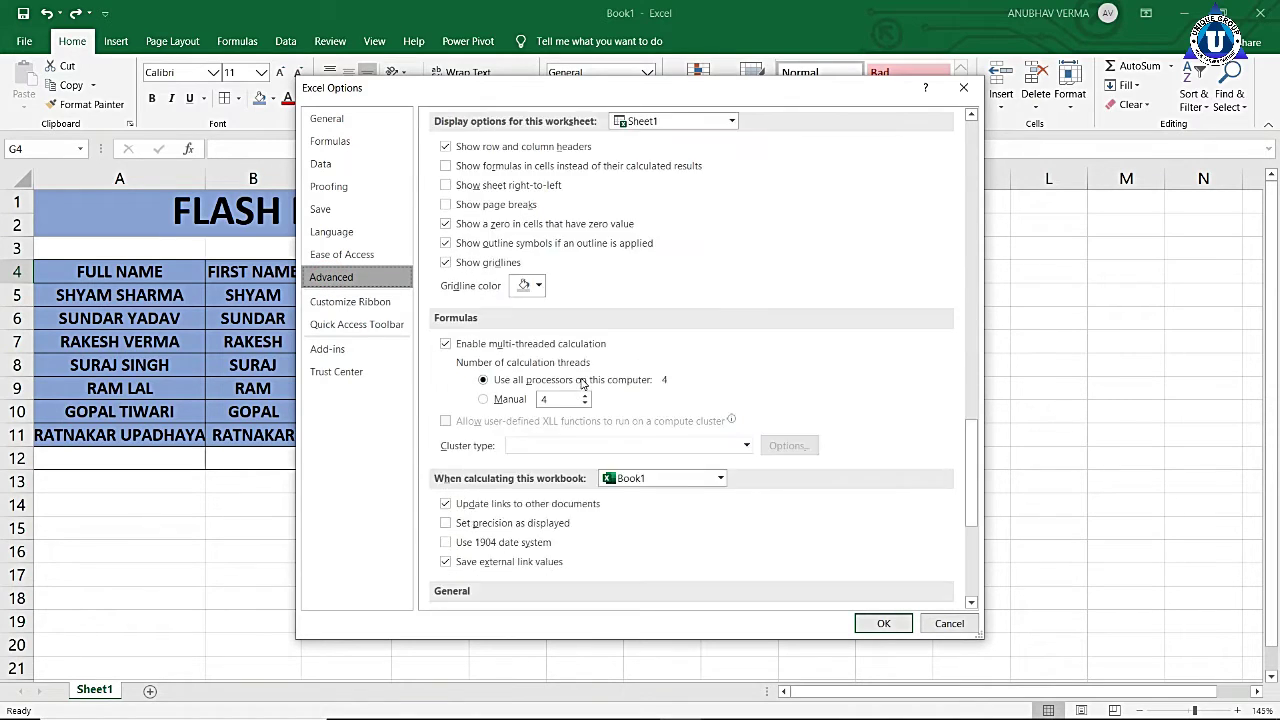
scroll(582, 377, down, 5)
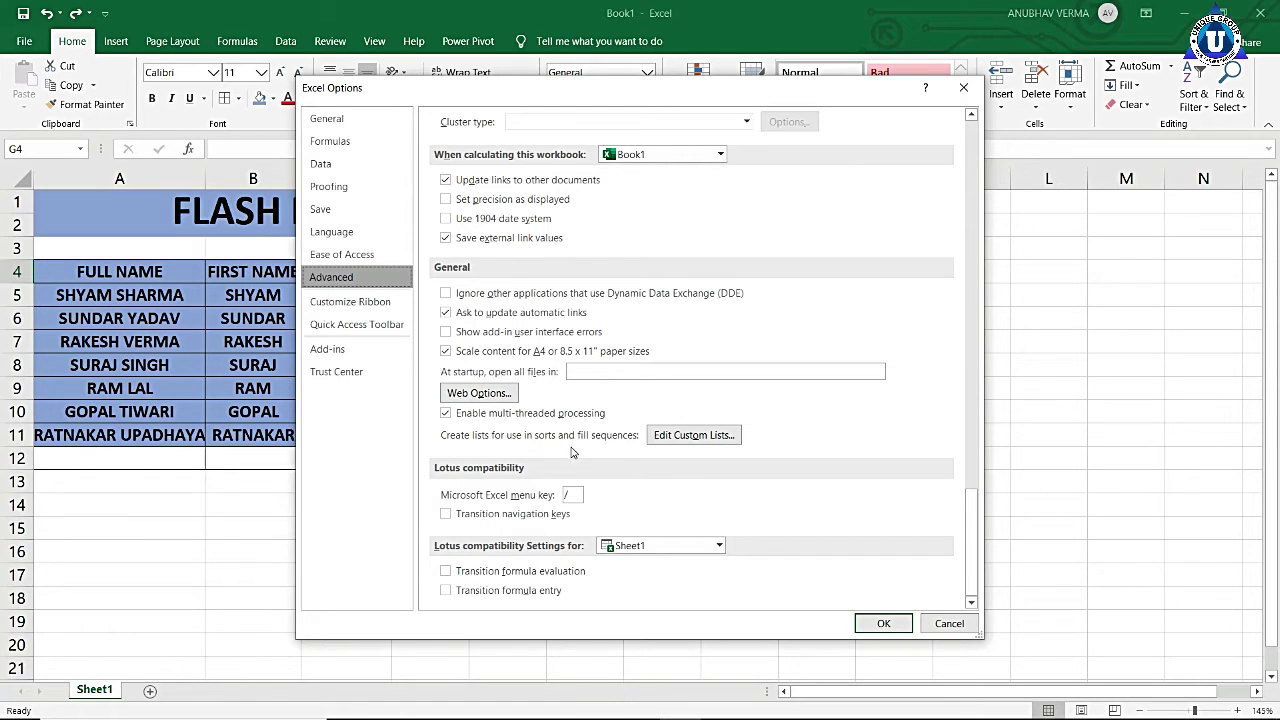
click(703, 436)
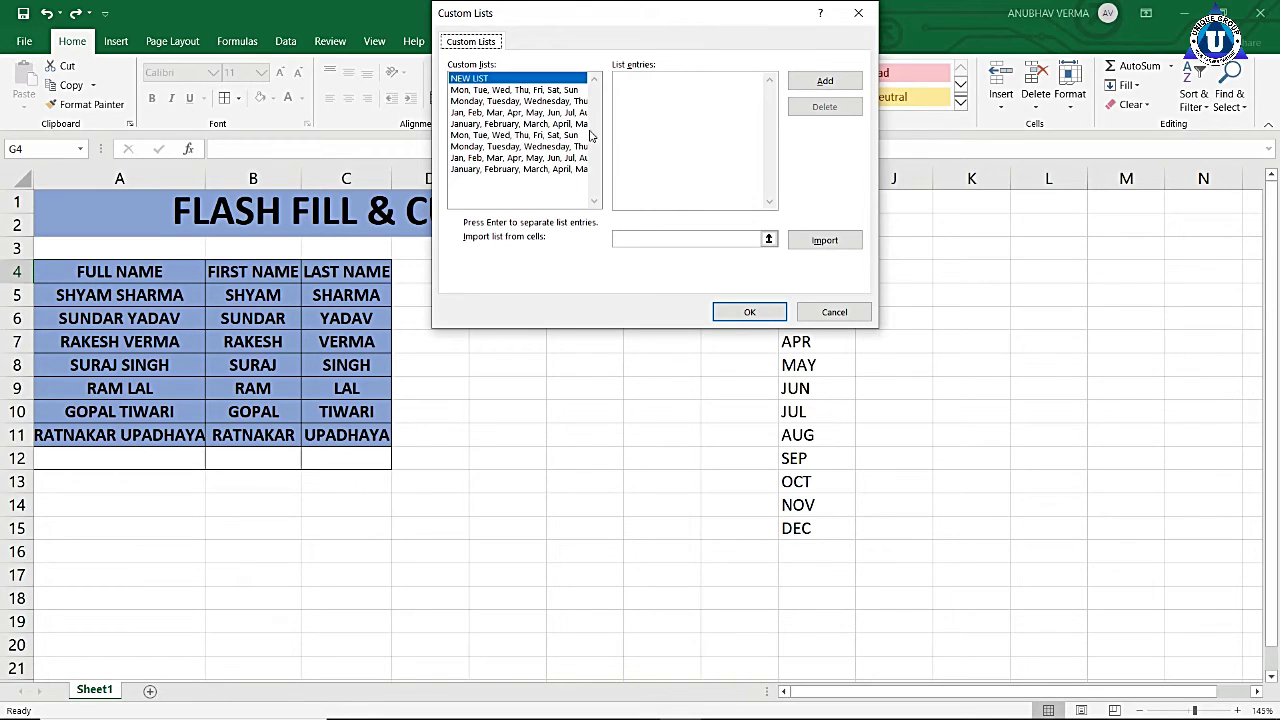
Add a custom list with entries MANGO, POTATO, TOMATO, APPLE, BANANA and close the Custom Lists window
click(654, 142)
text(M)
text(ATO, TOMATO)
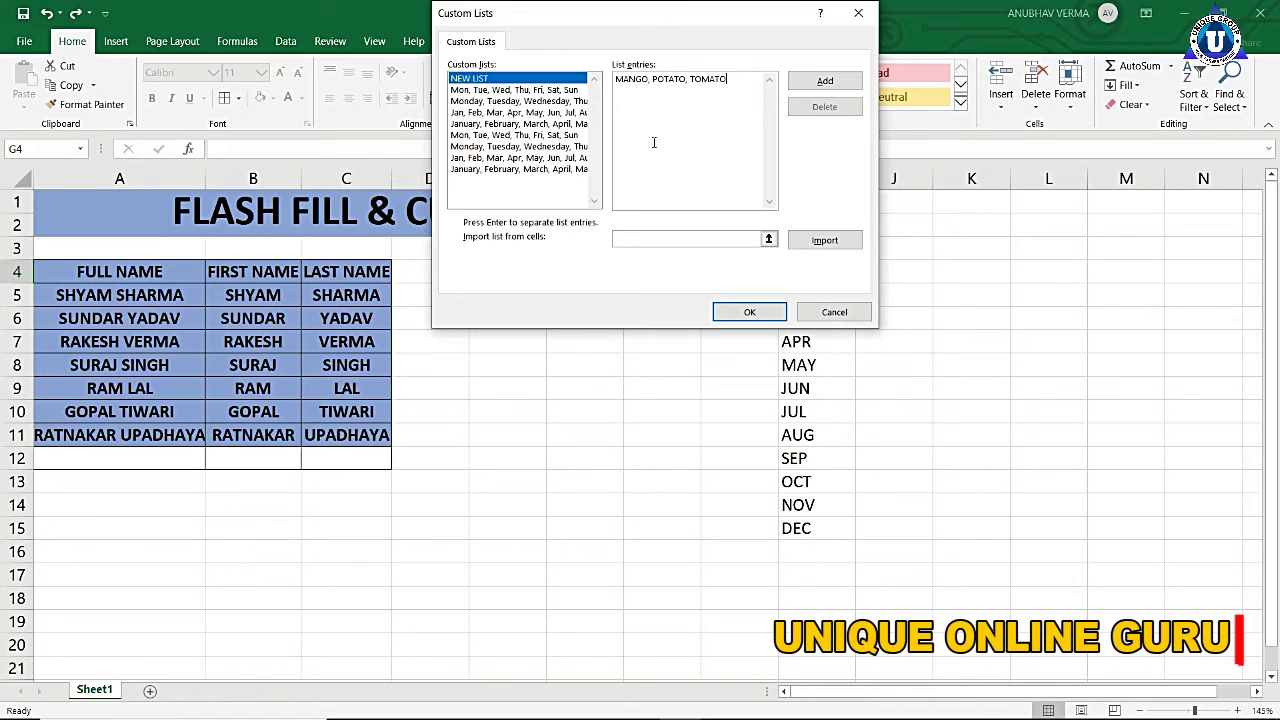
text(, APPLE, B)
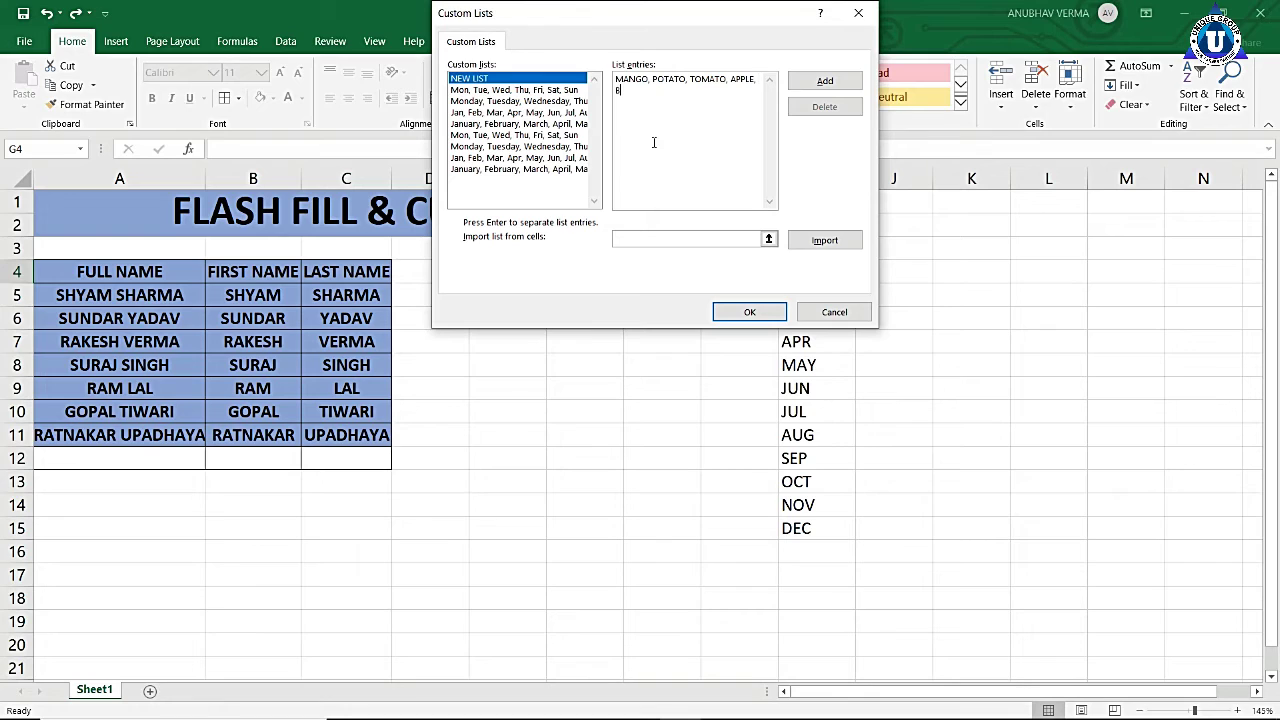
text(NANA)
click(848, 84)
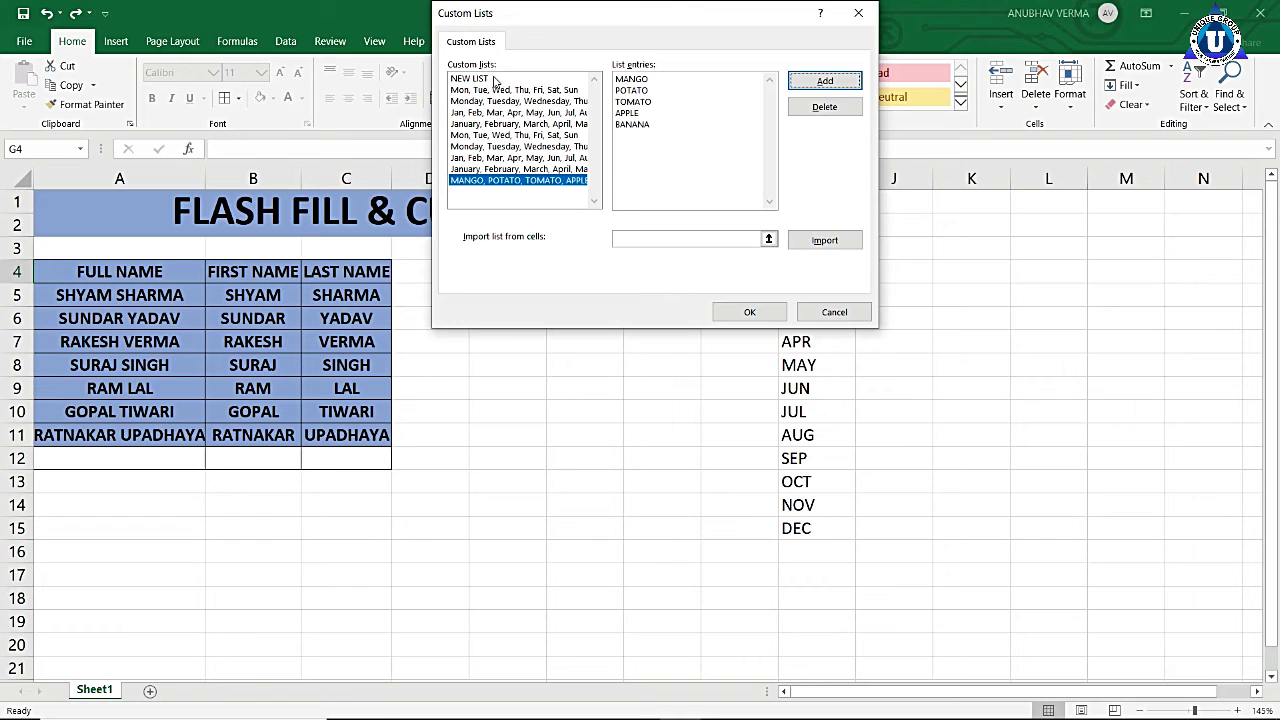
click(768, 313)
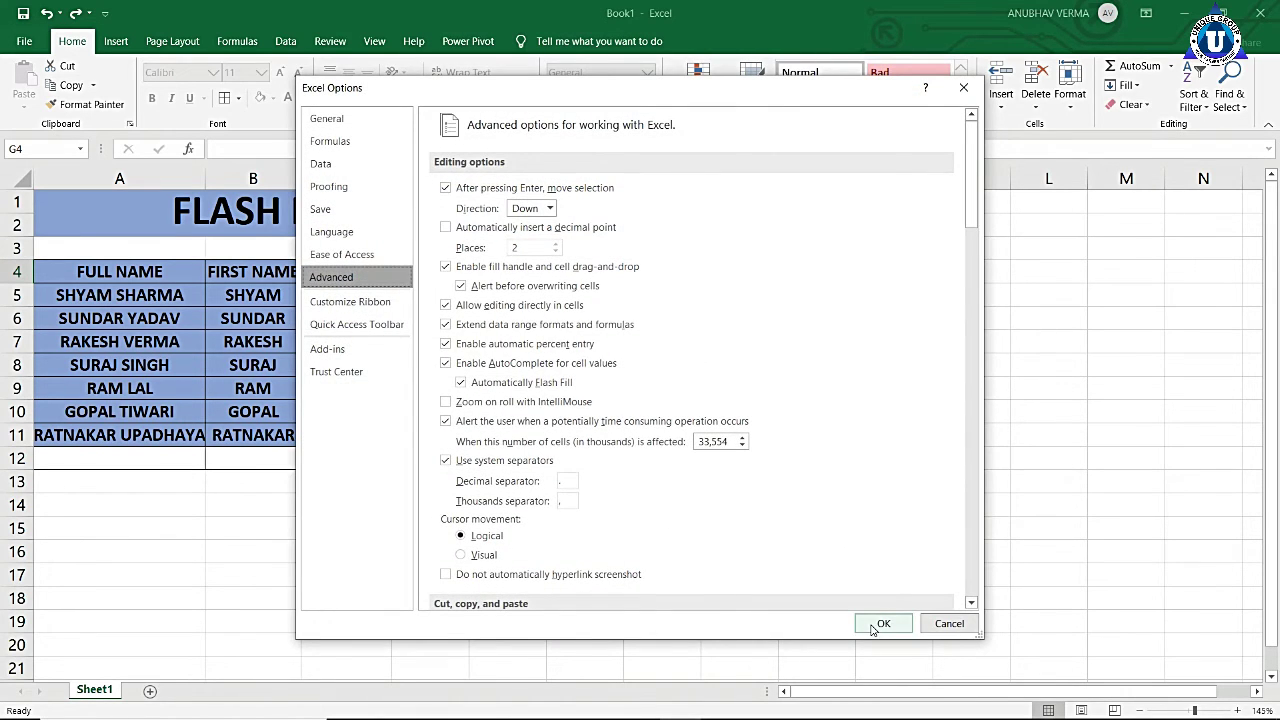
Enter MANGO in G4 and POTATO in G5, then fill the custom list twice through G13
click(885, 624)
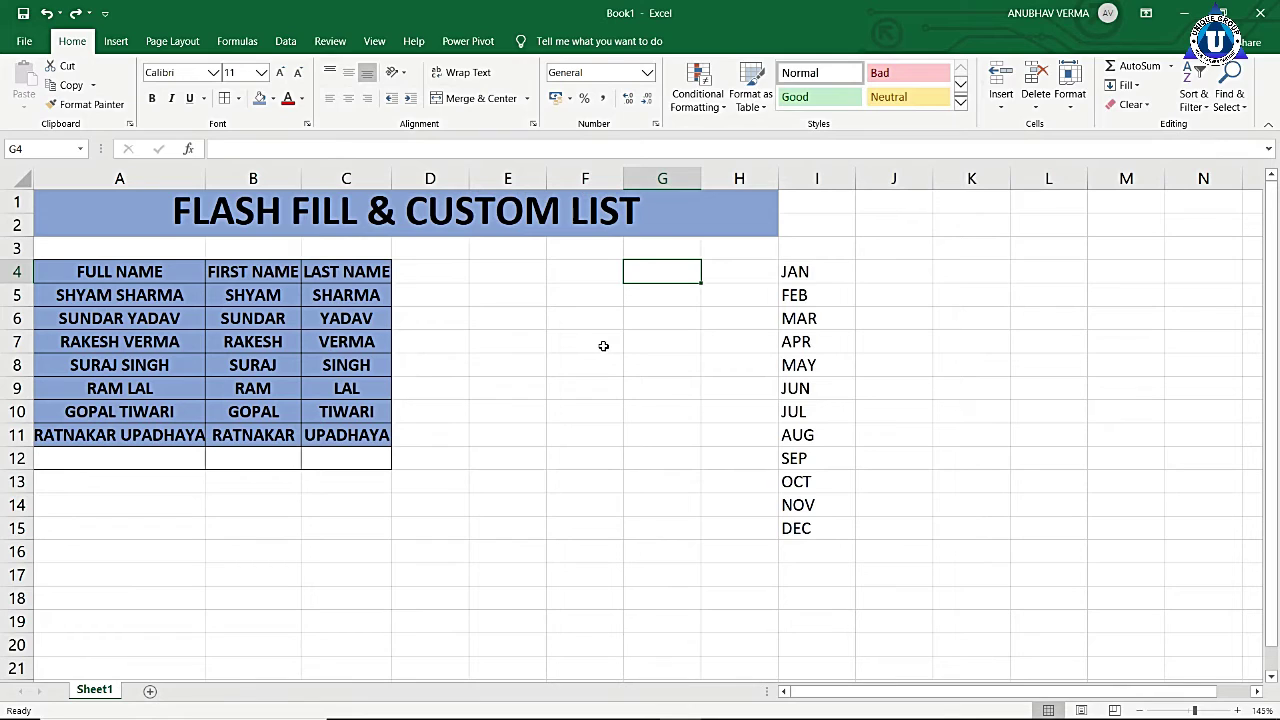
text(MANGO)
key(Return)
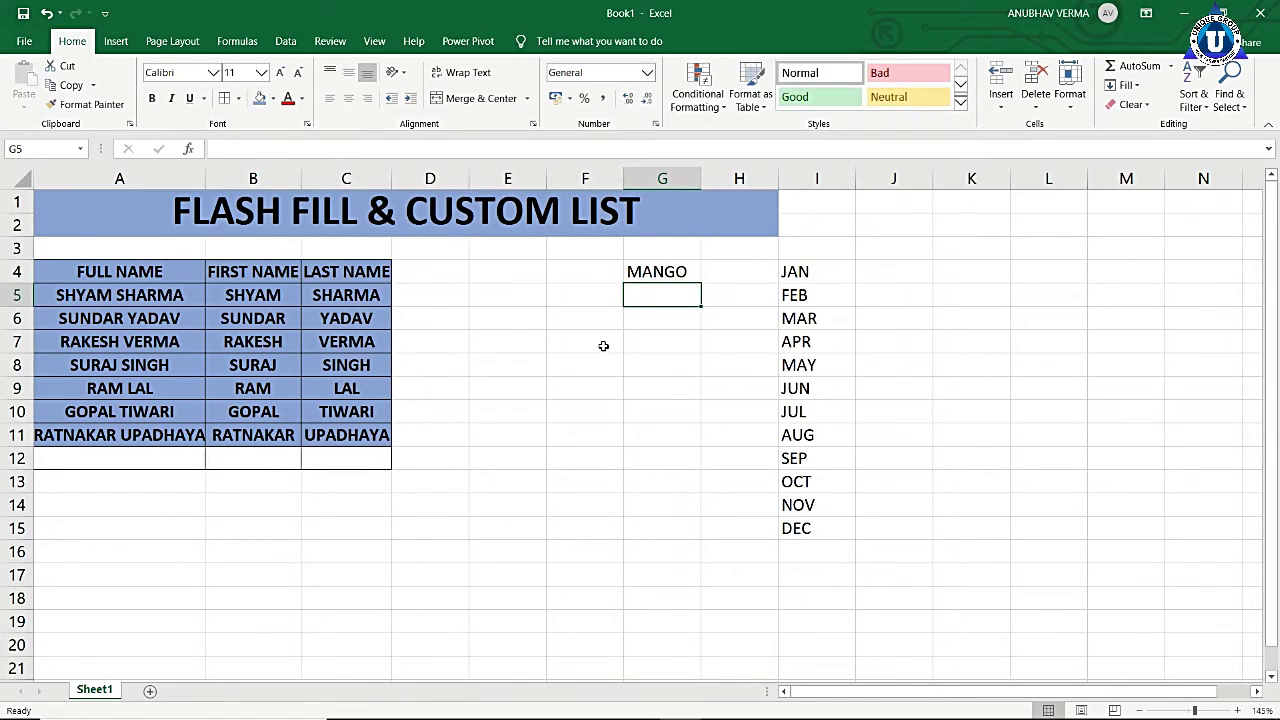
text(POTATO)
key(Return)
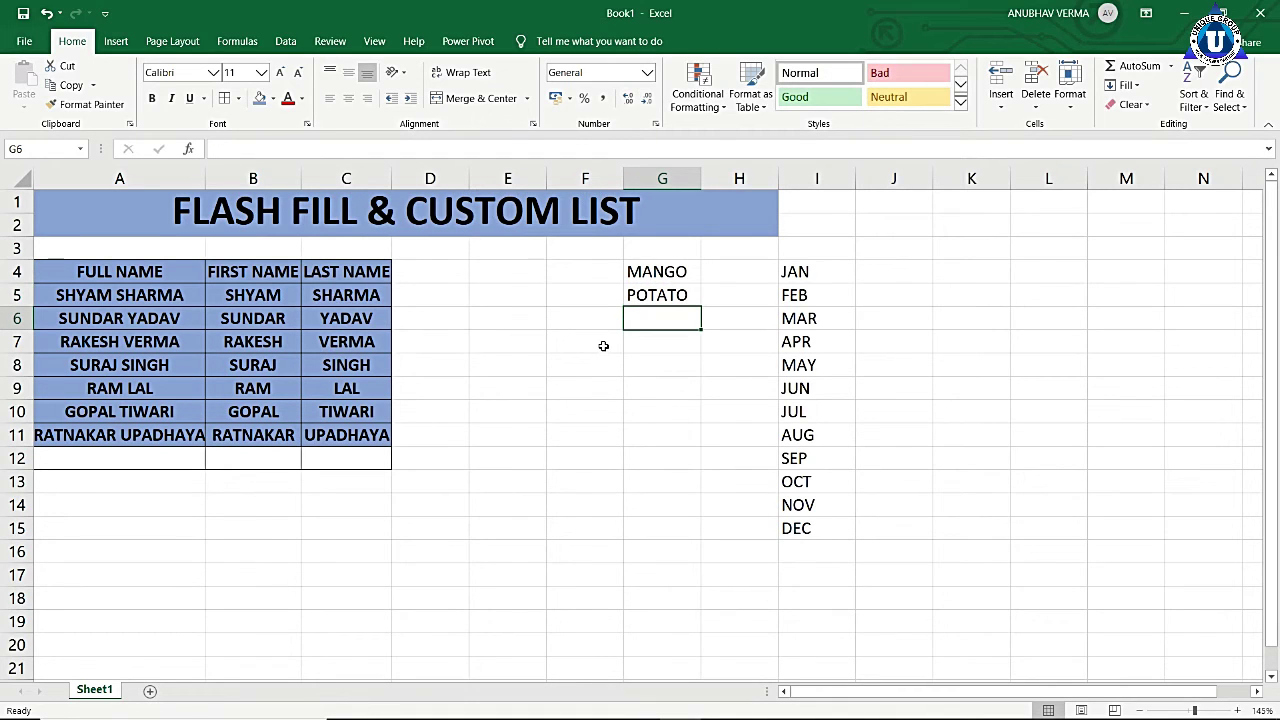
drag(655, 272, 658, 295)
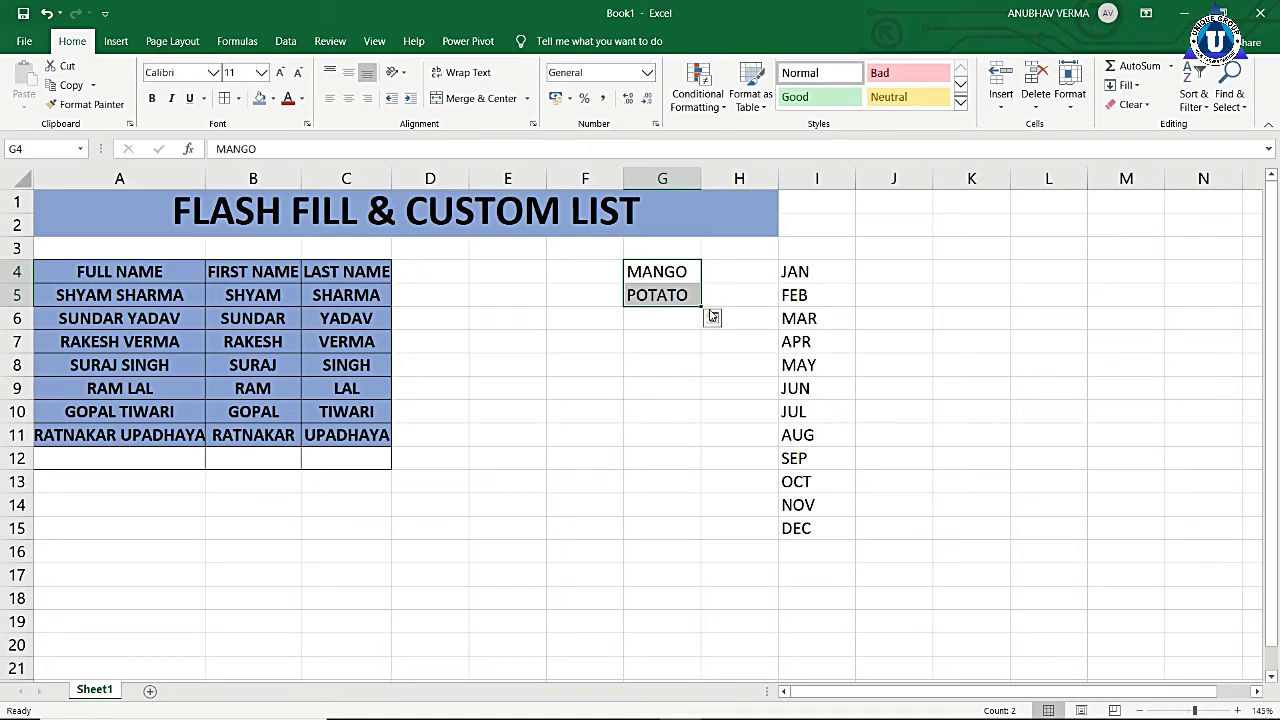
drag(702, 304, 703, 358)
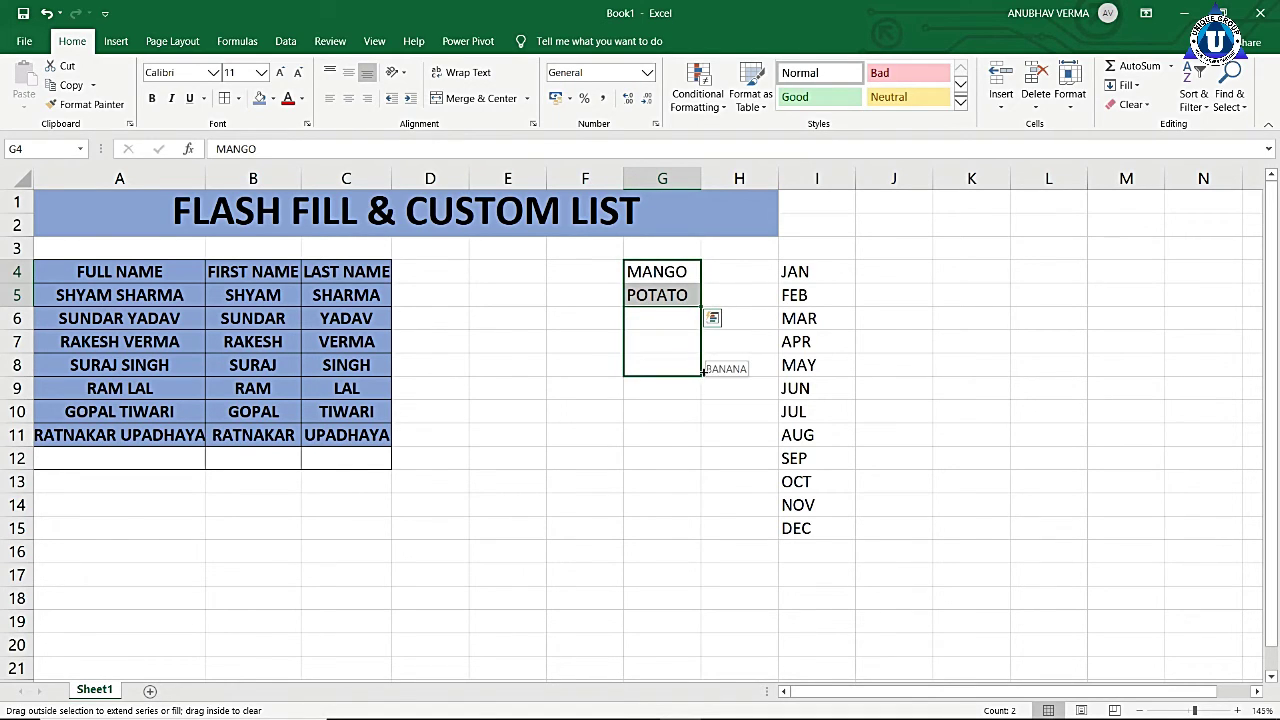
mouse_move(703, 358)
mouse_down()
mouse_move(700, 396)
mouse_move(697, 385)
mouse_up()
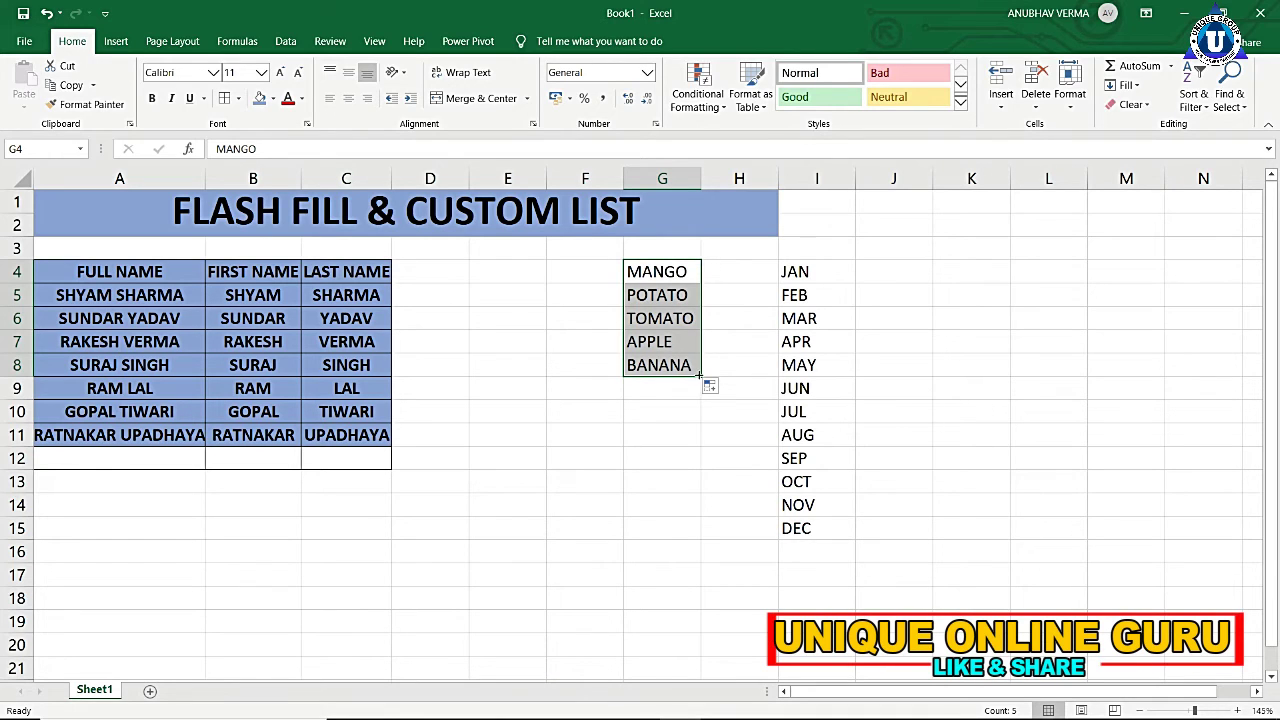
drag(694, 382, 699, 406)
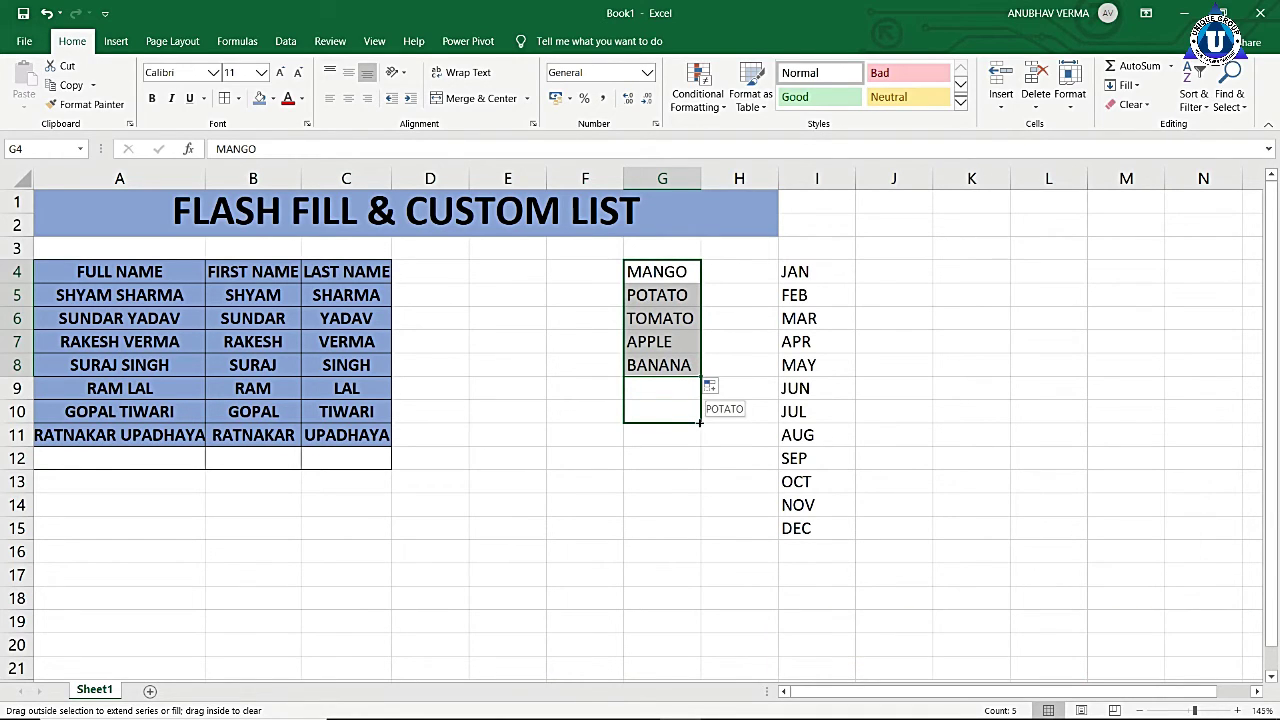
drag(699, 406, 700, 492)
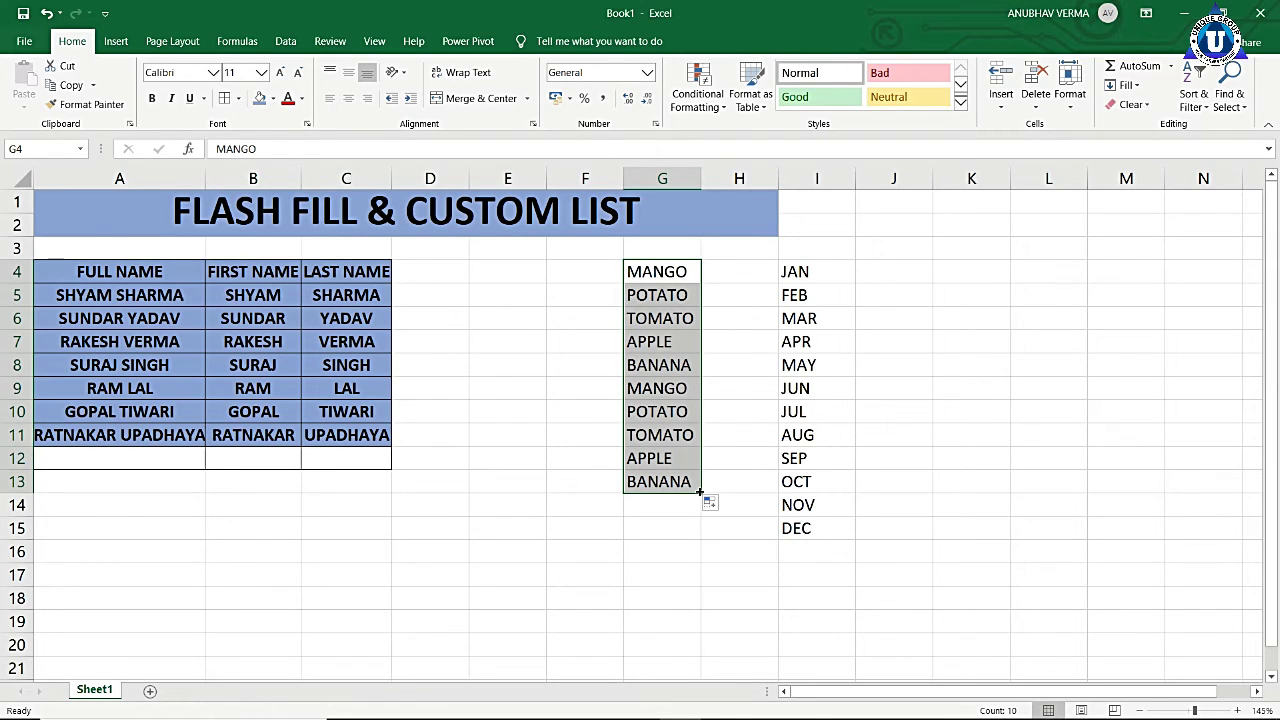
click(518, 446)
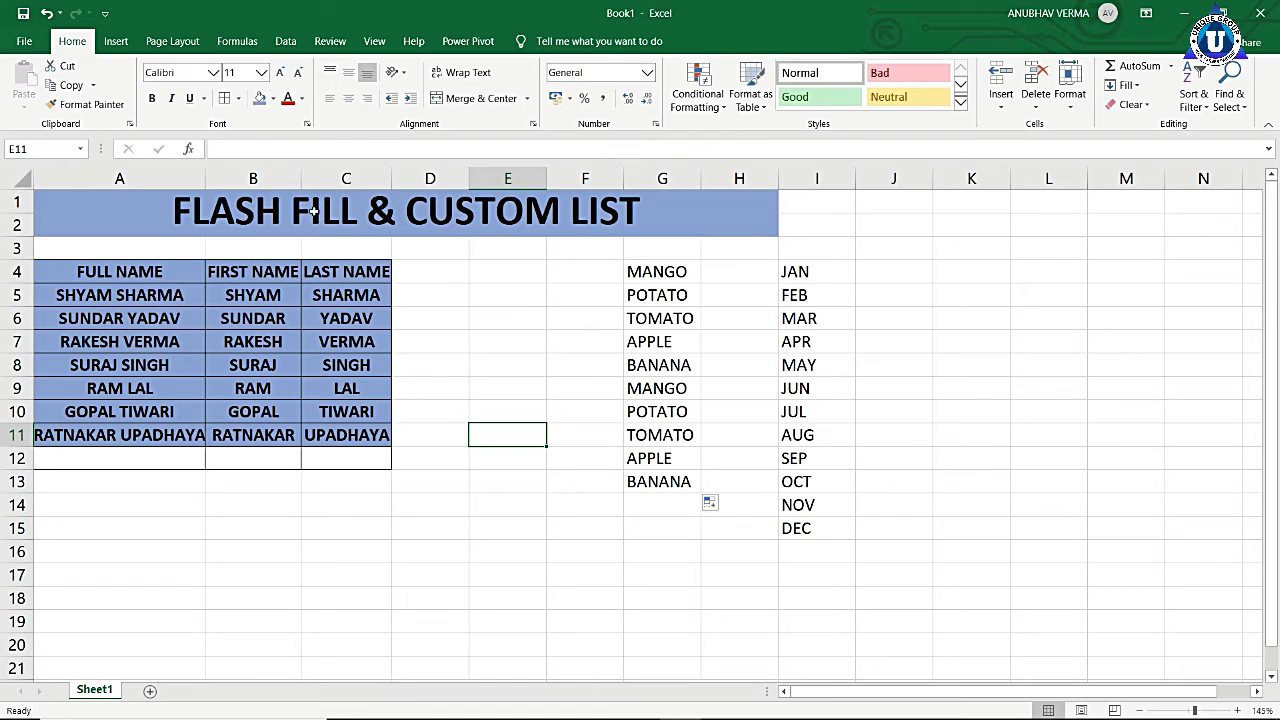
Delete the MANGO–BANANA custom list in Excel Options' Custom Lists editor
click(40, 41)
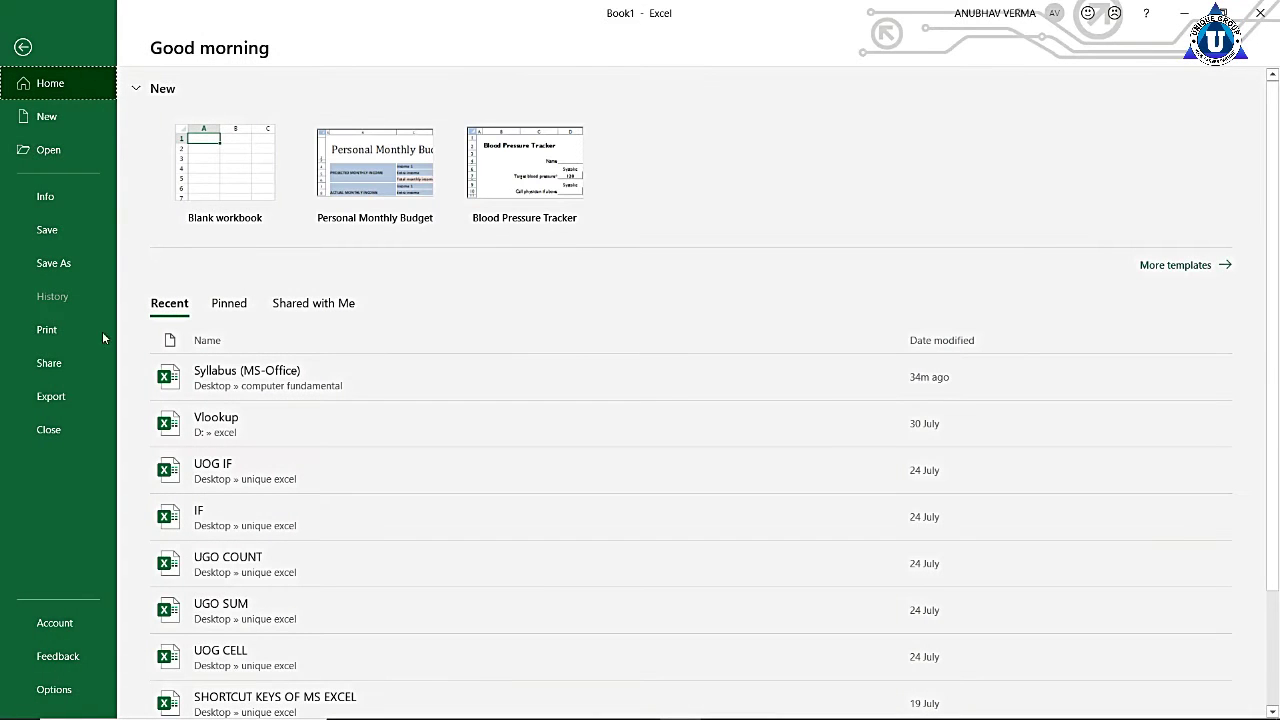
click(49, 689)
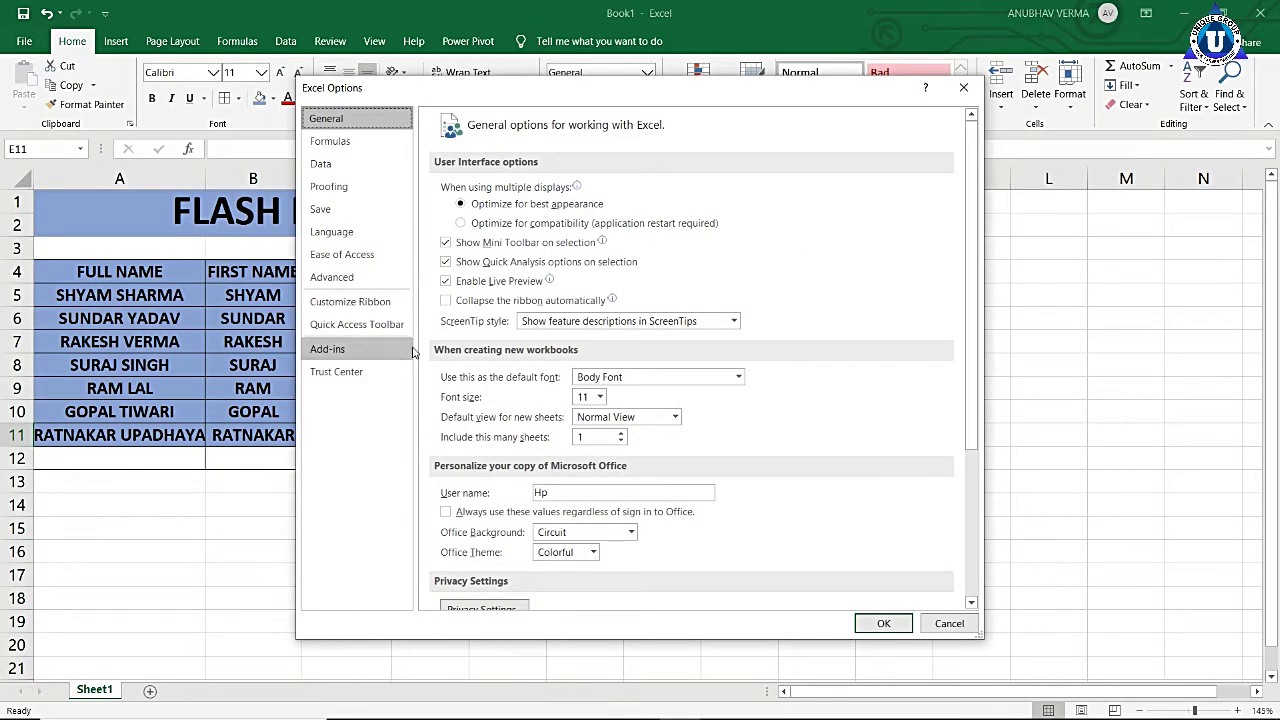
click(358, 281)
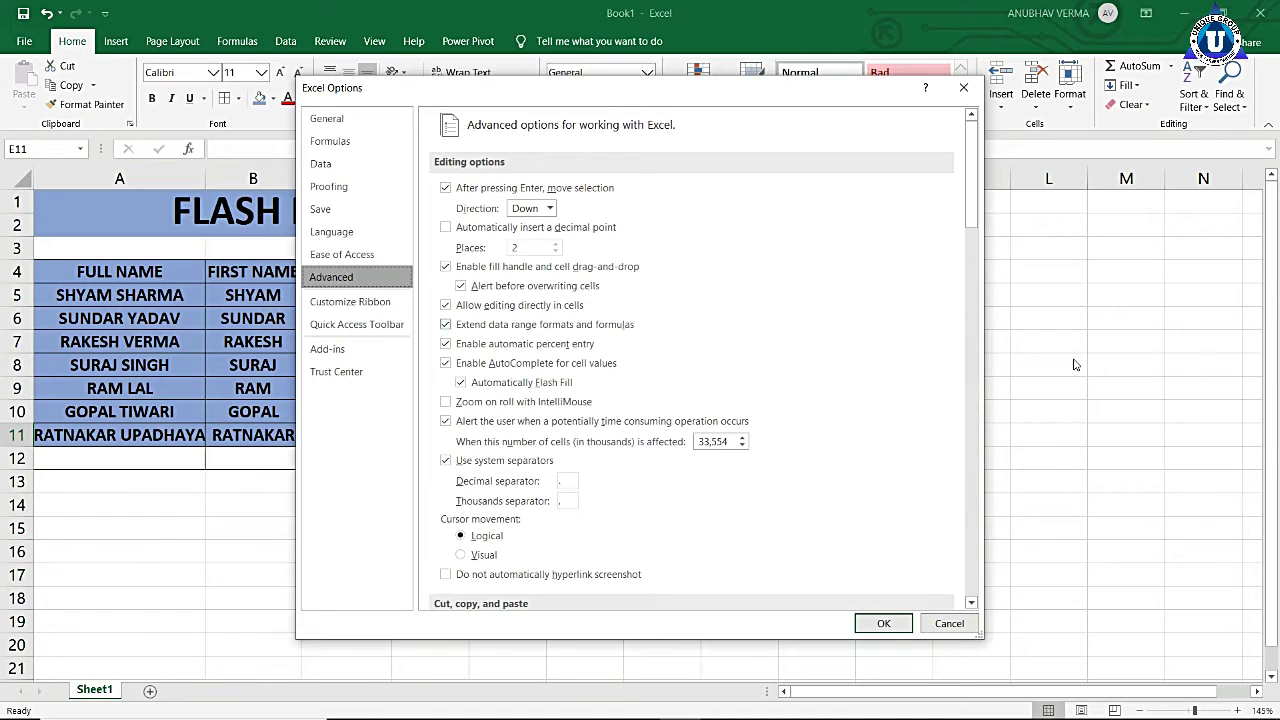
drag(973, 210, 976, 560)
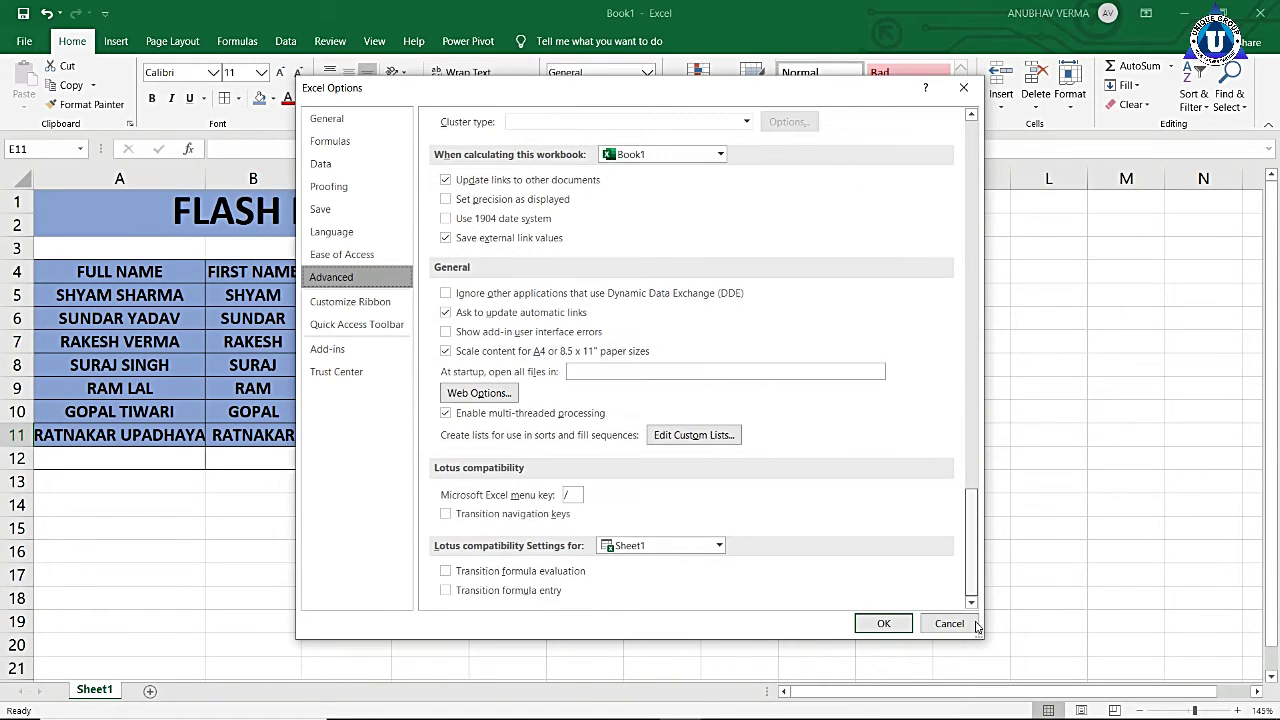
click(706, 433)
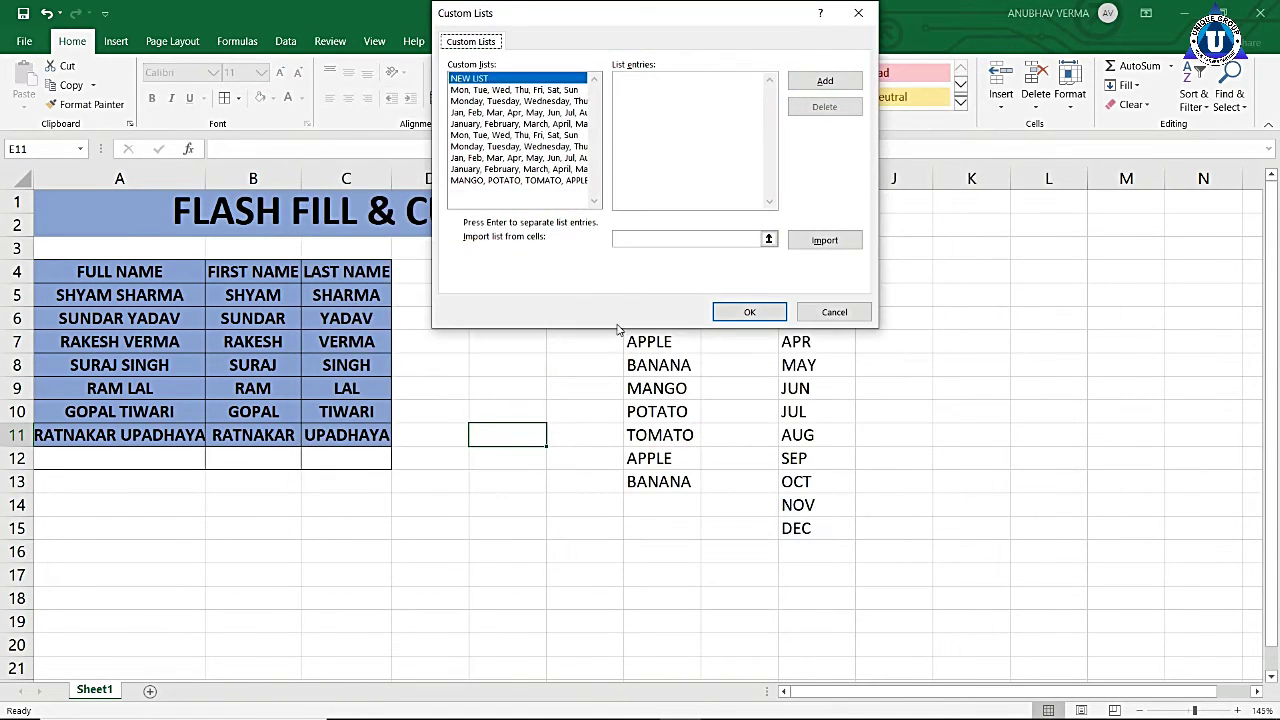
click(462, 181)
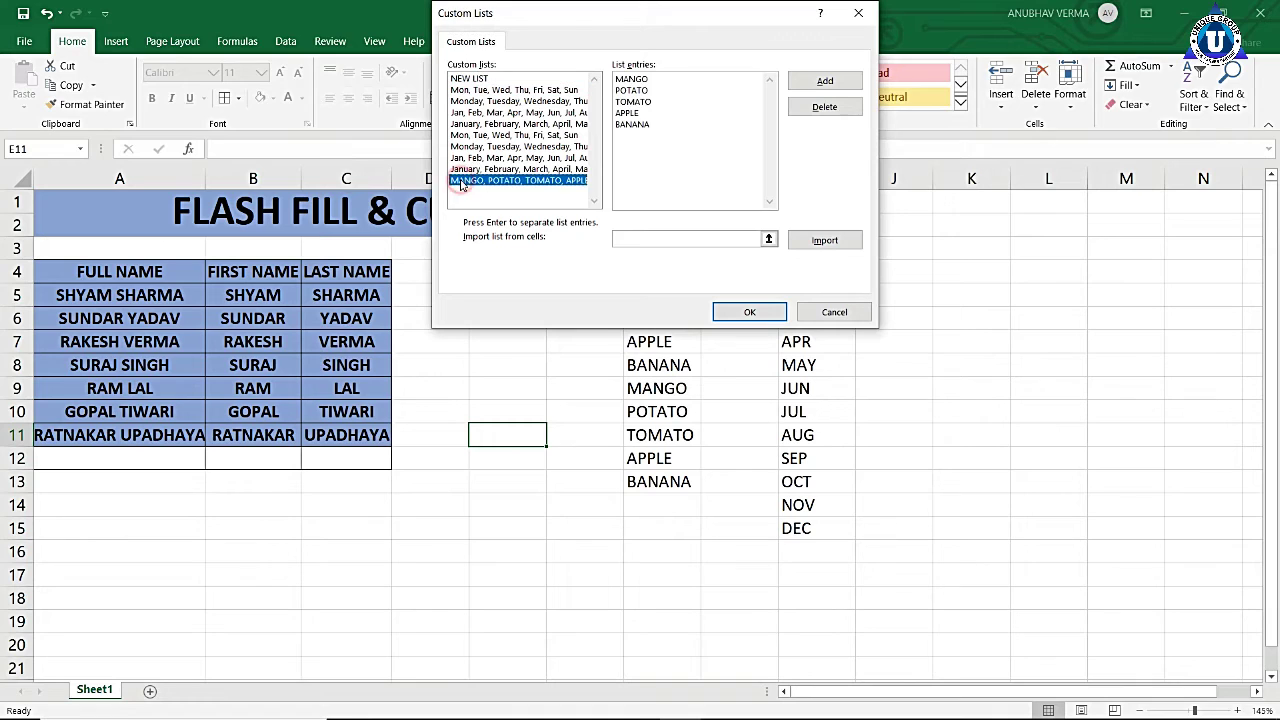
click(803, 112)
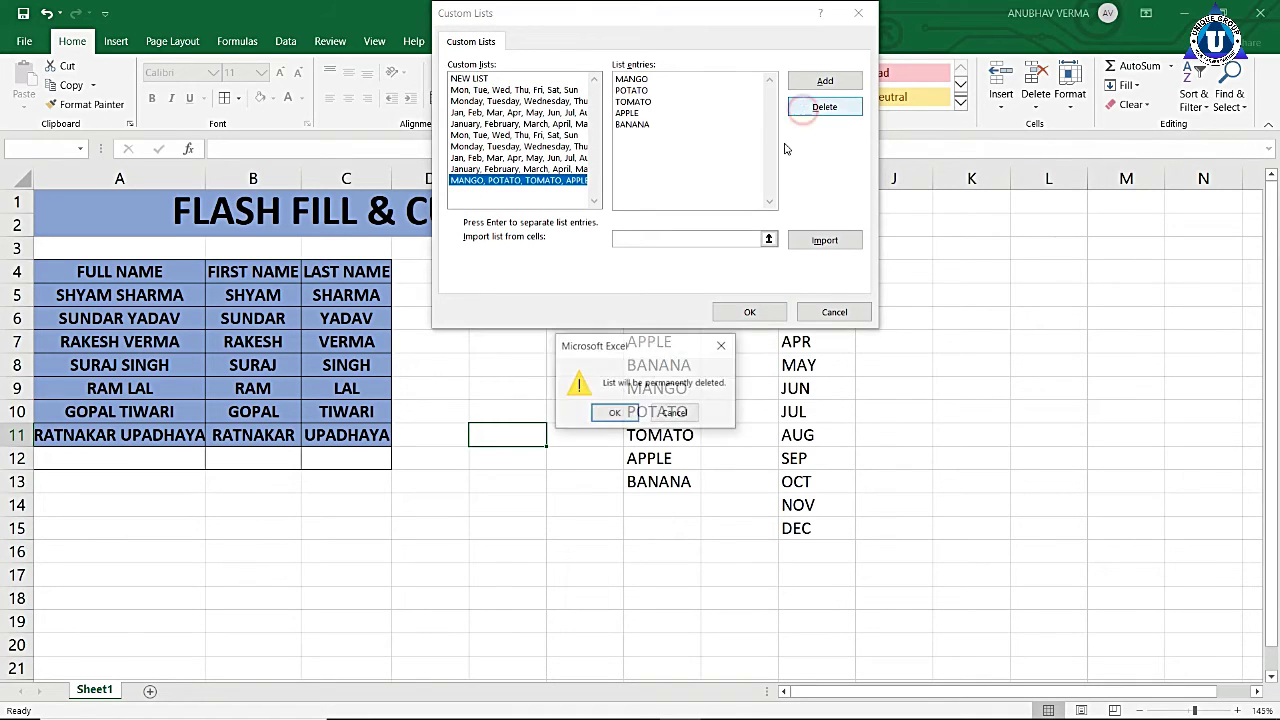
click(614, 414)
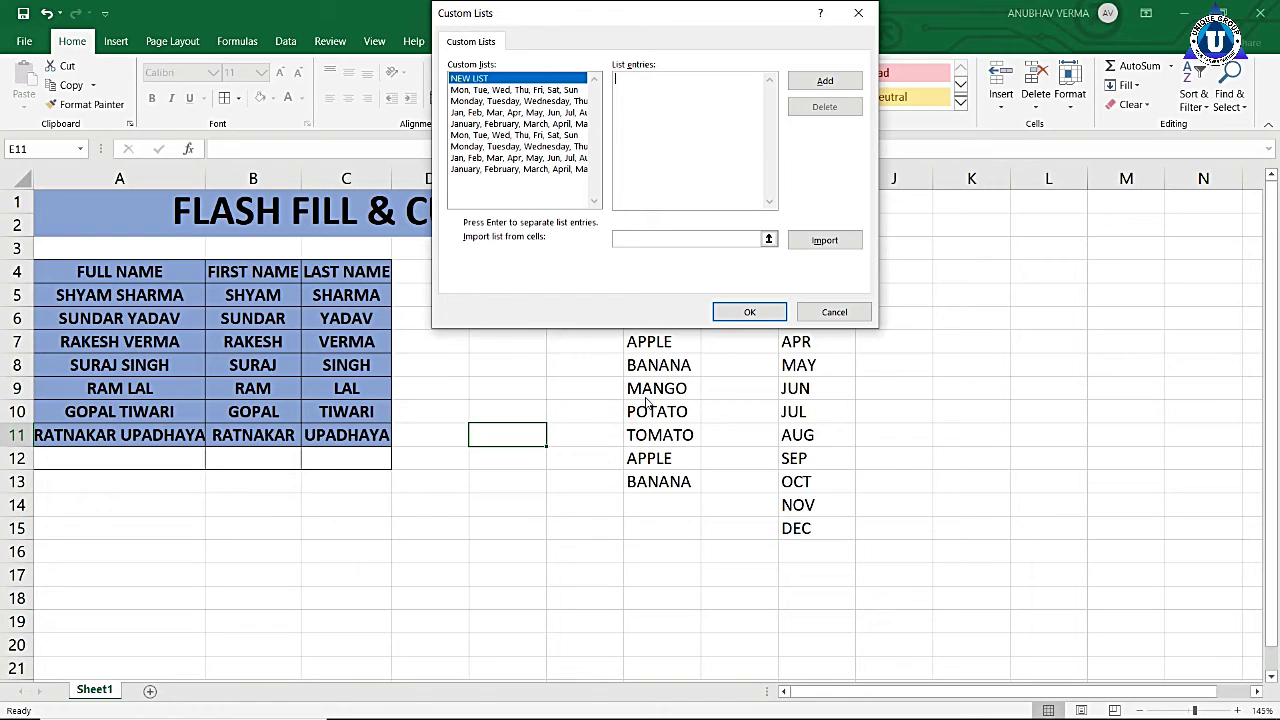
click(734, 318)
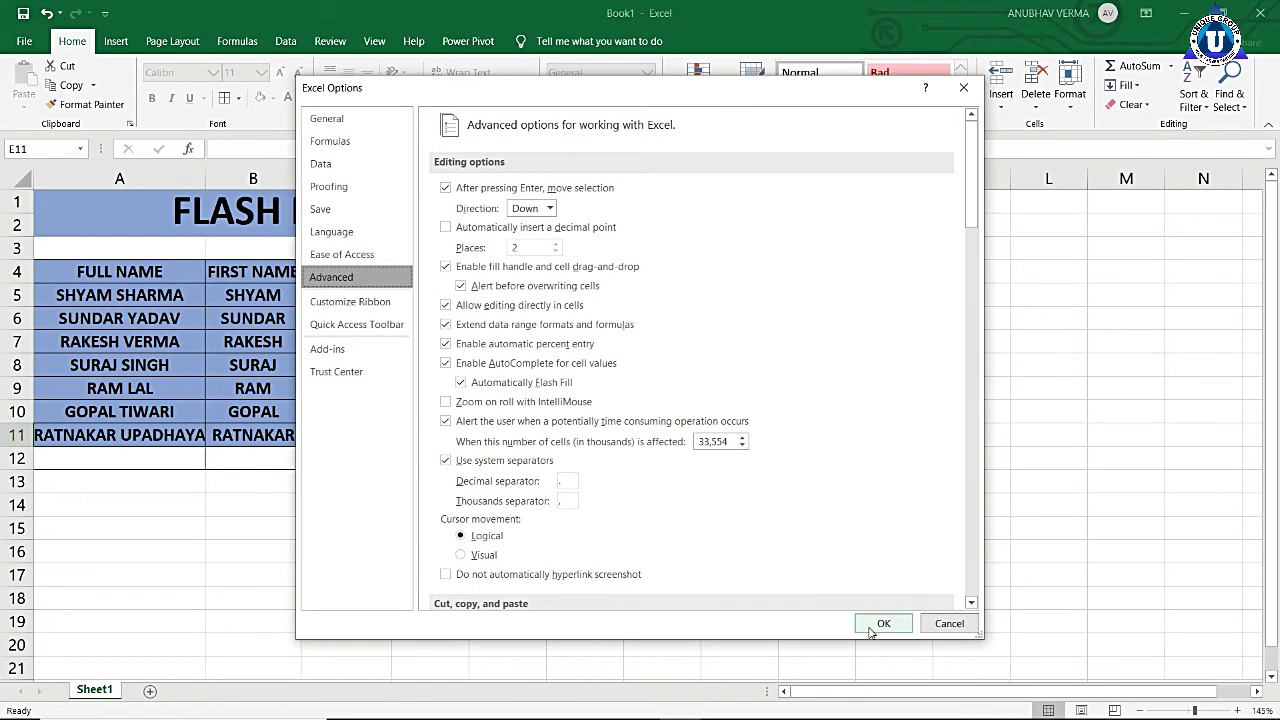
click(870, 627)
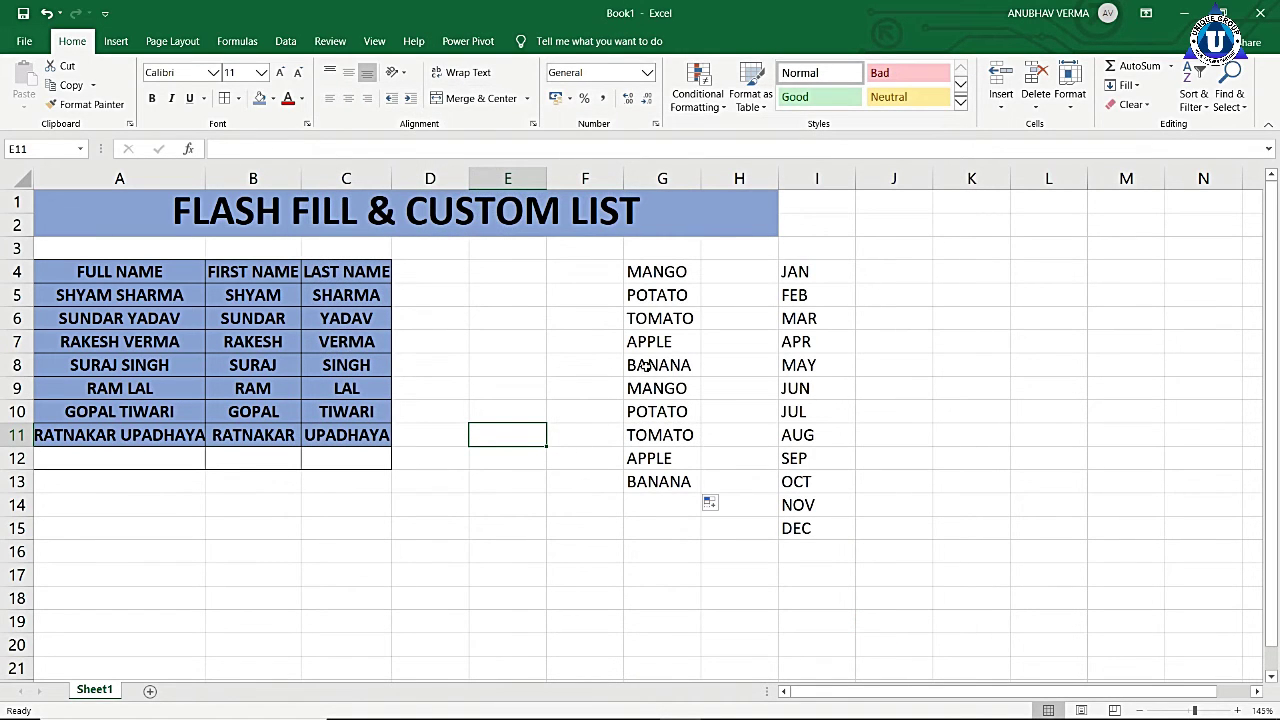
Clear the repeated entries in G9:G13 and select the remaining items in G4:G8
drag(660, 397, 656, 478)
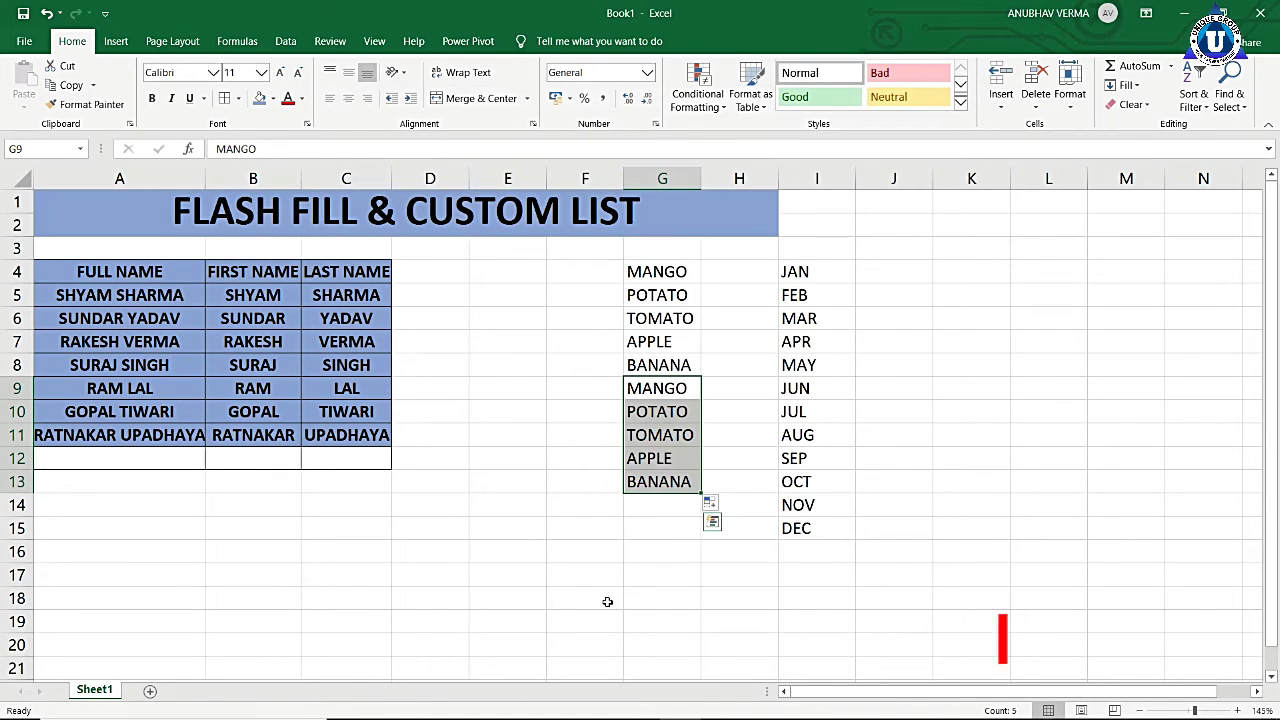
key(Delete)
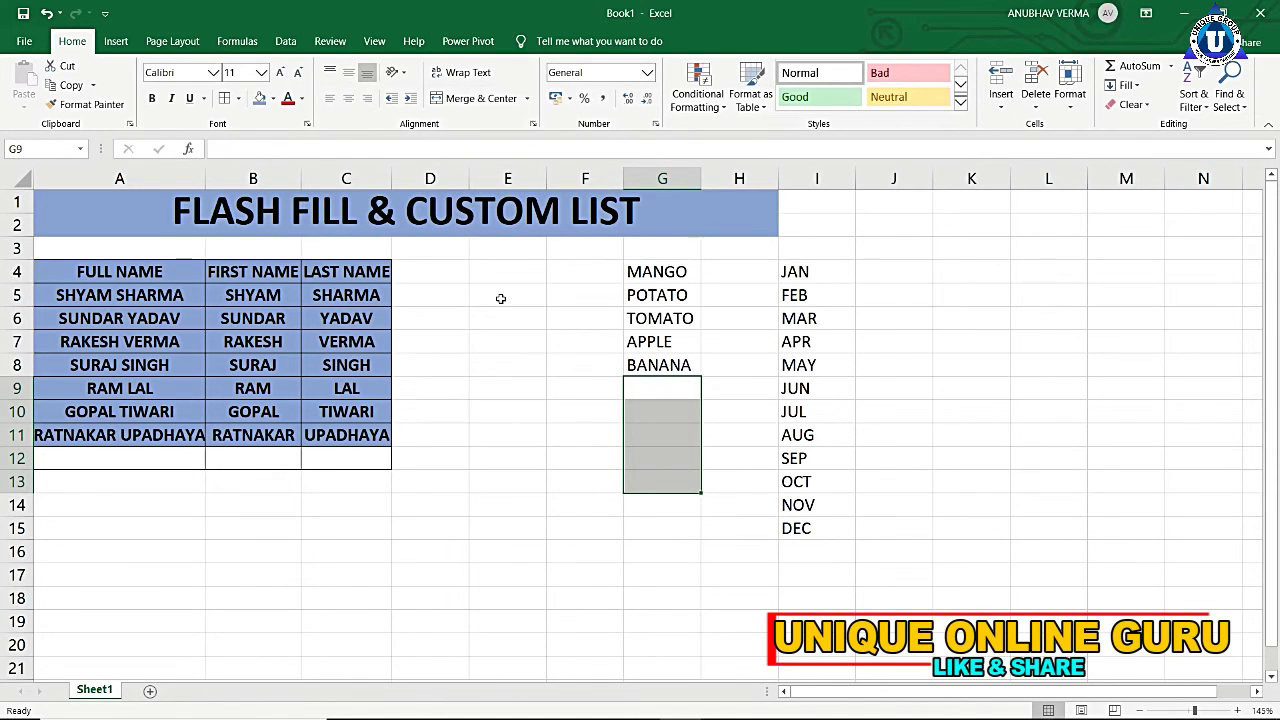
click(500, 294)
drag(665, 273, 660, 366)
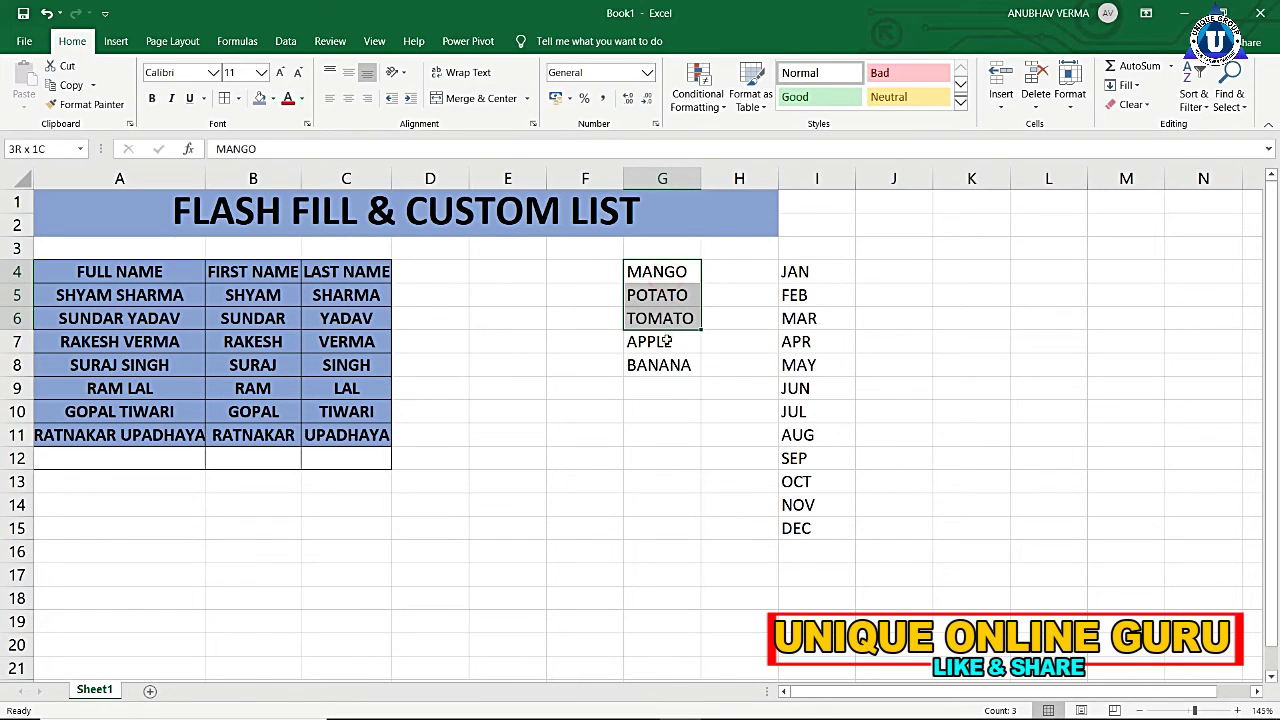
Import cells G4:G8 (MANGO through BANANA) as a new custom list via Edit Custom Lists
click(24, 41)
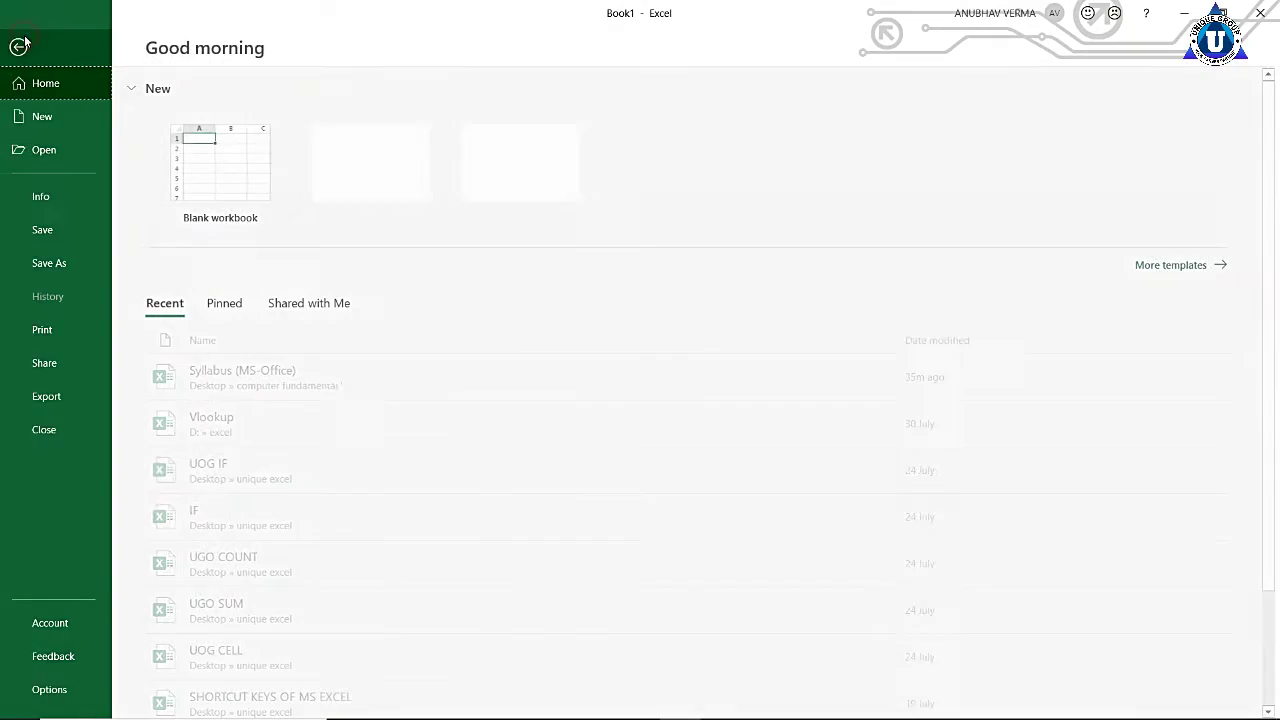
click(49, 690)
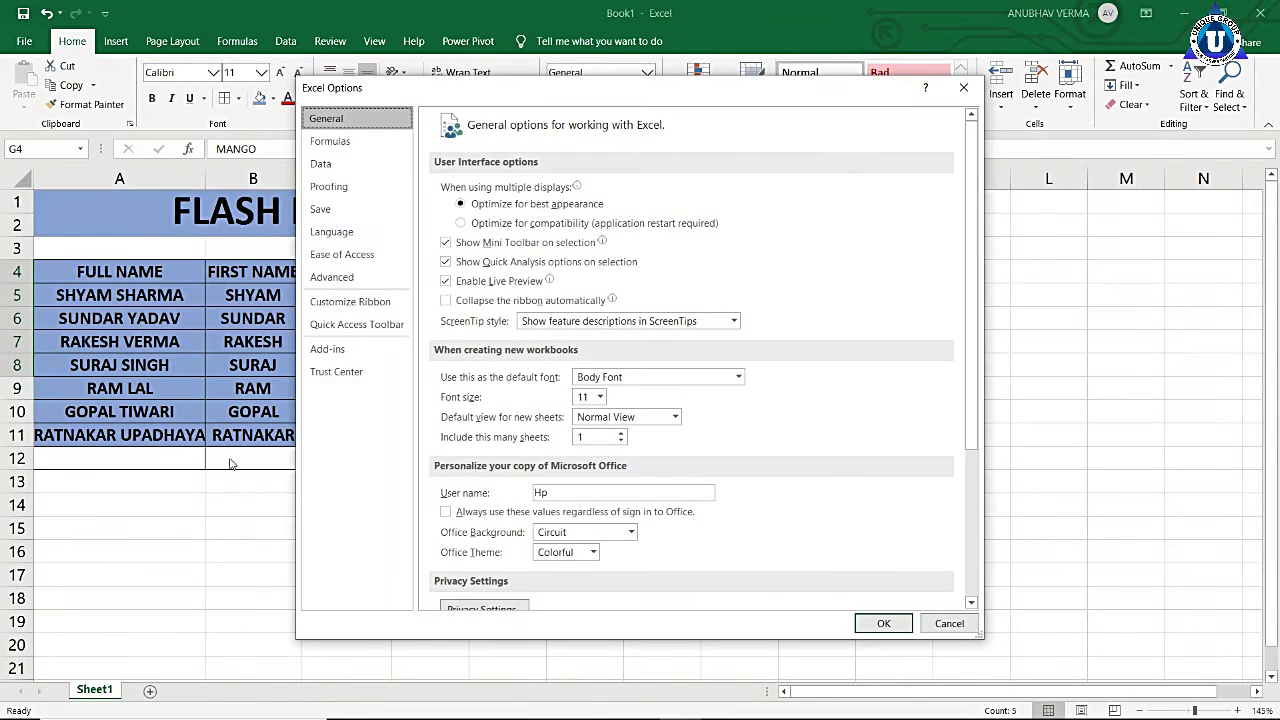
click(334, 277)
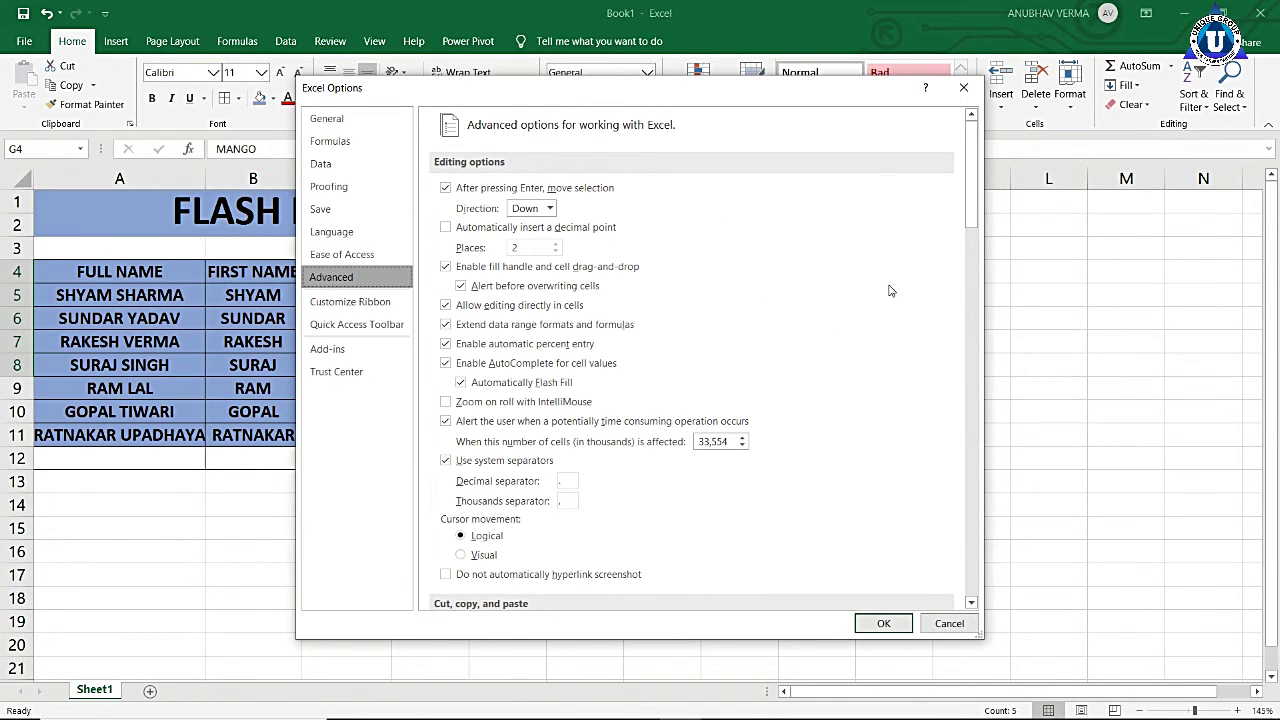
drag(973, 210, 973, 560)
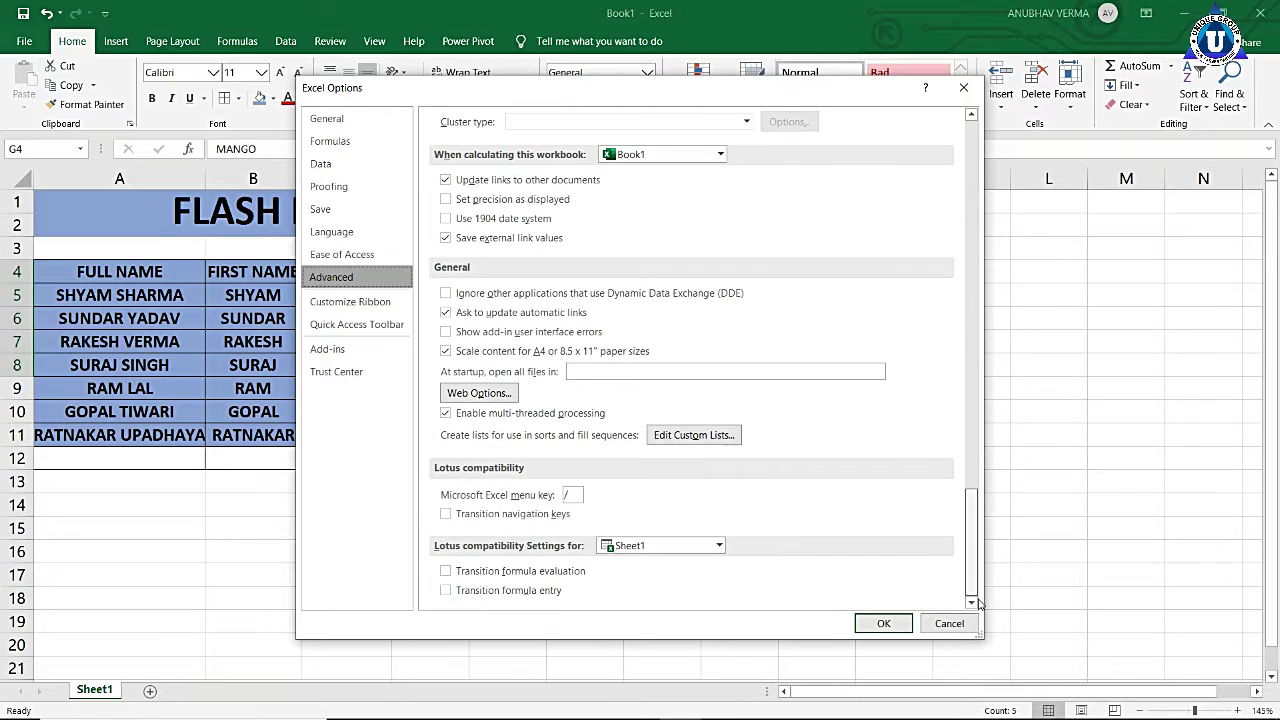
click(701, 436)
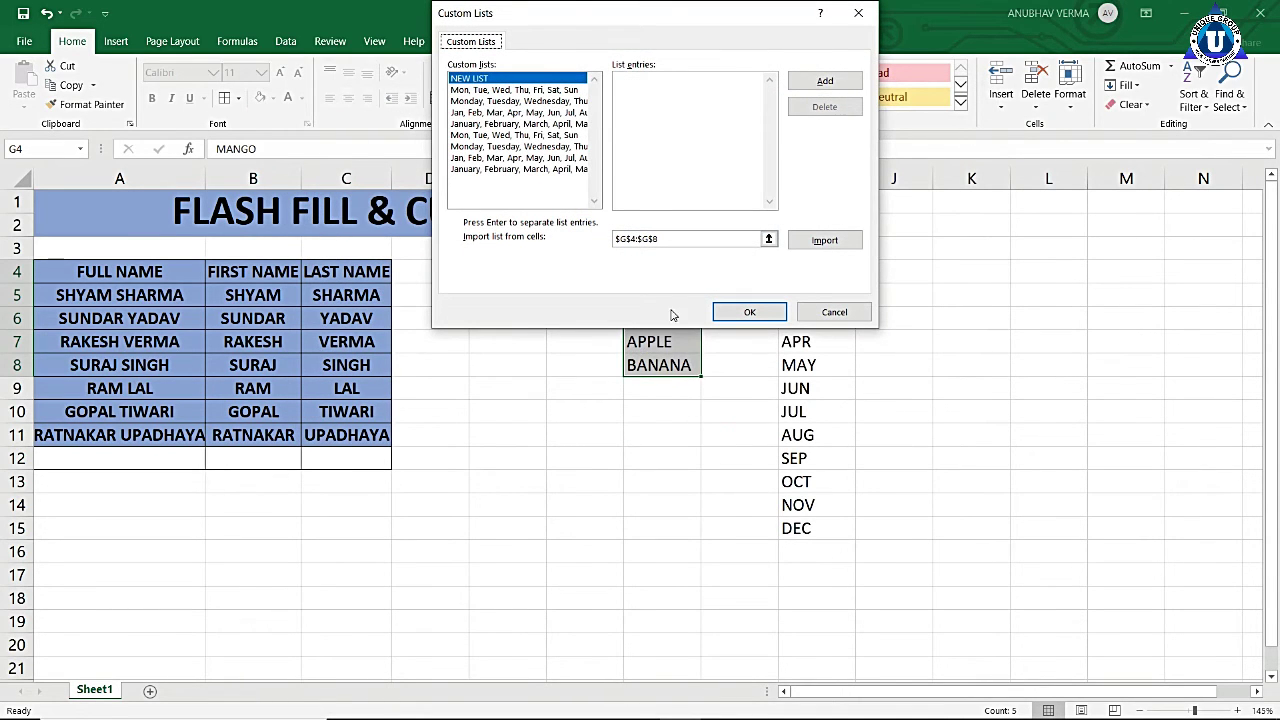
drag(675, 12, 254, 49)
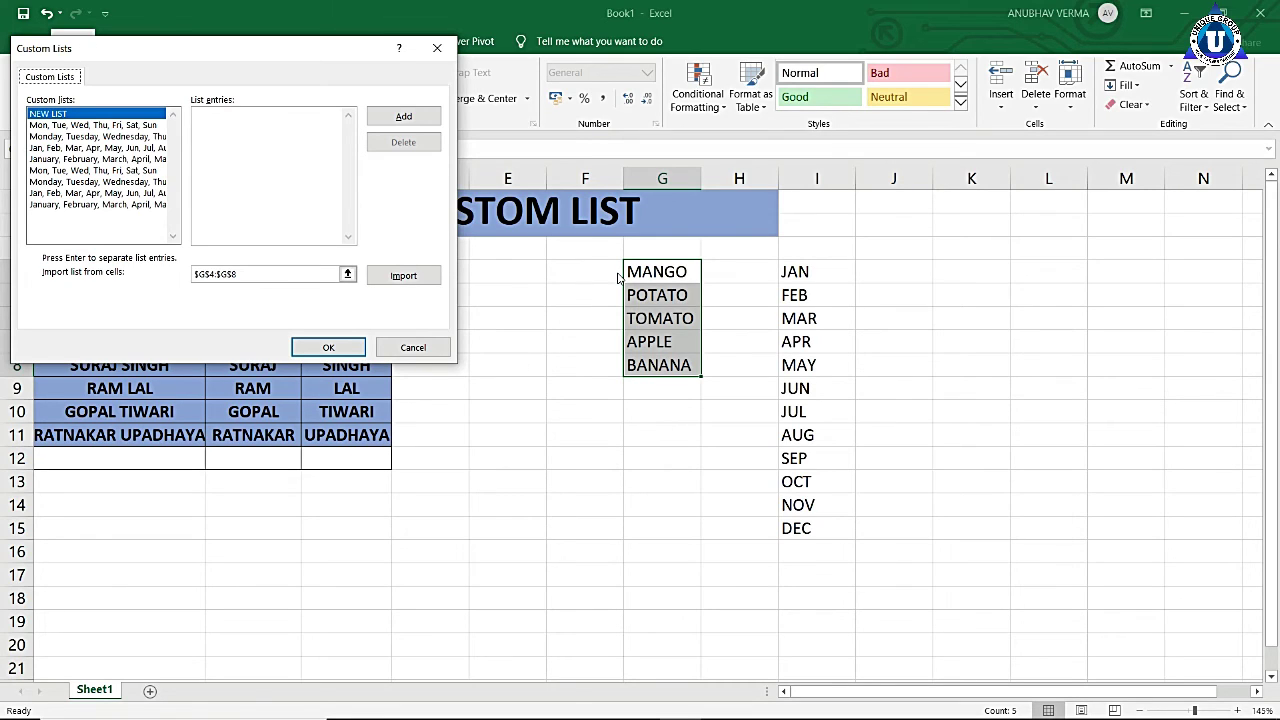
click(401, 276)
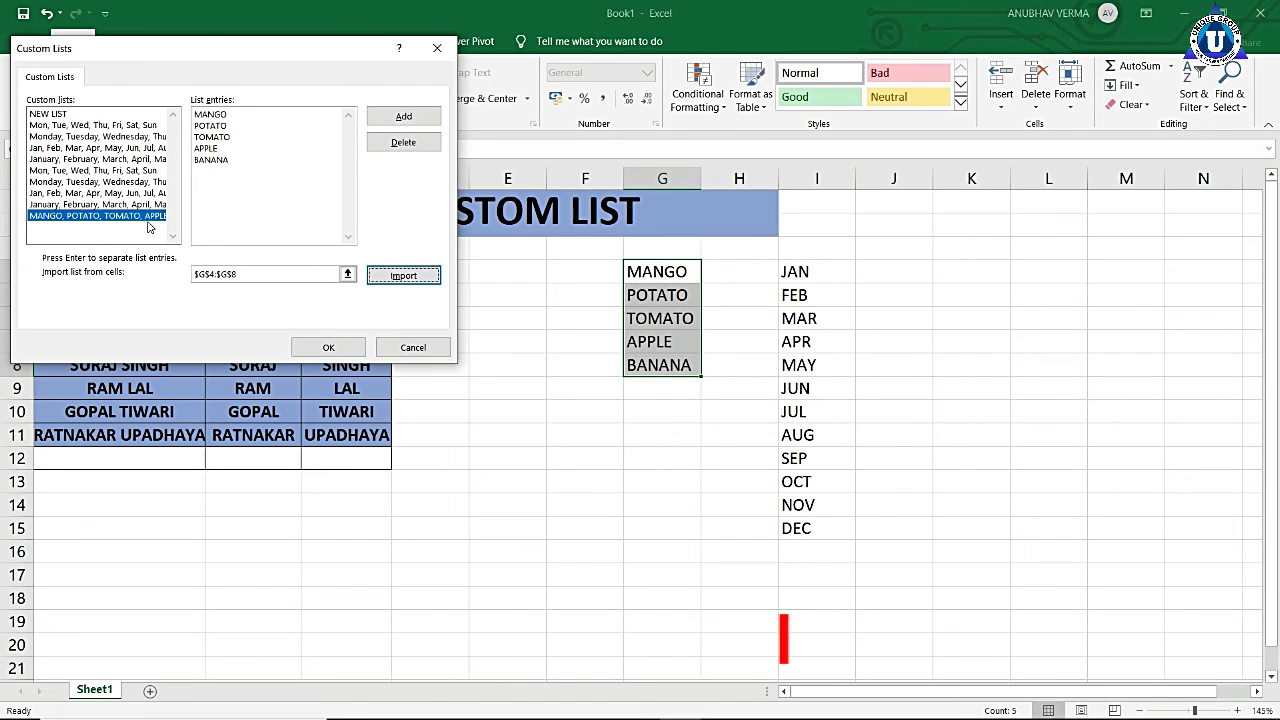
click(328, 347)
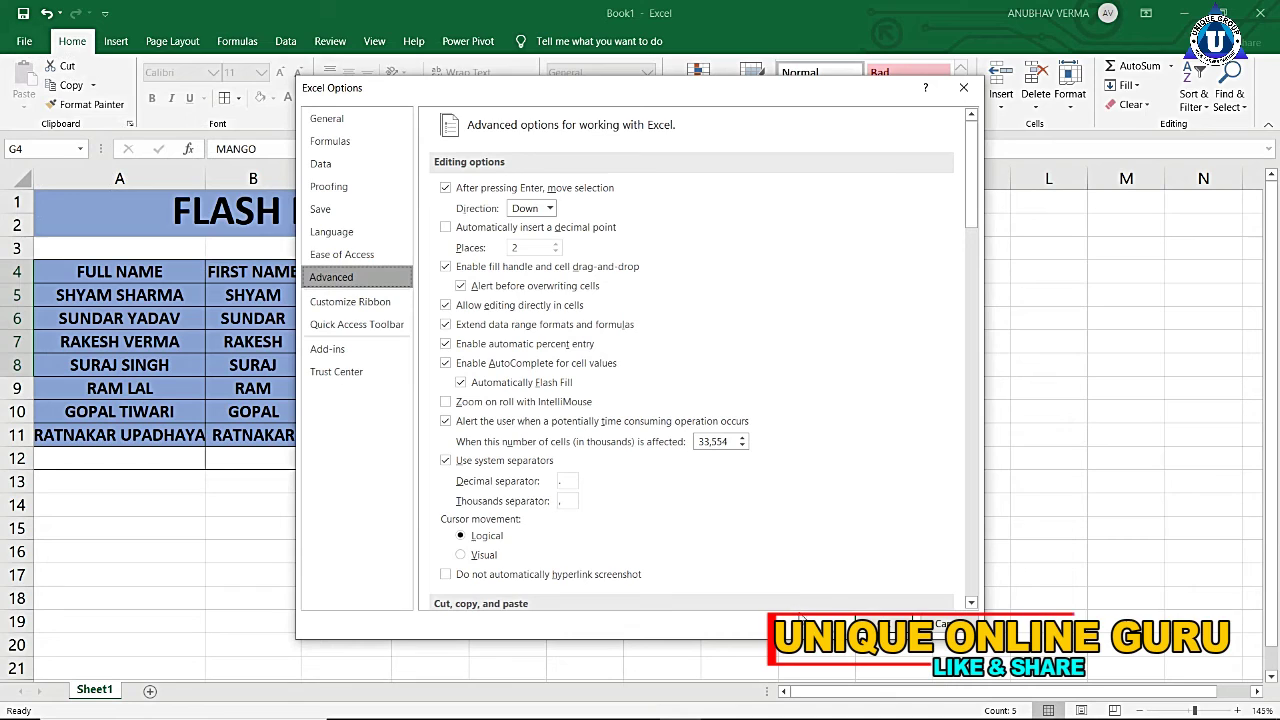
click(883, 623)
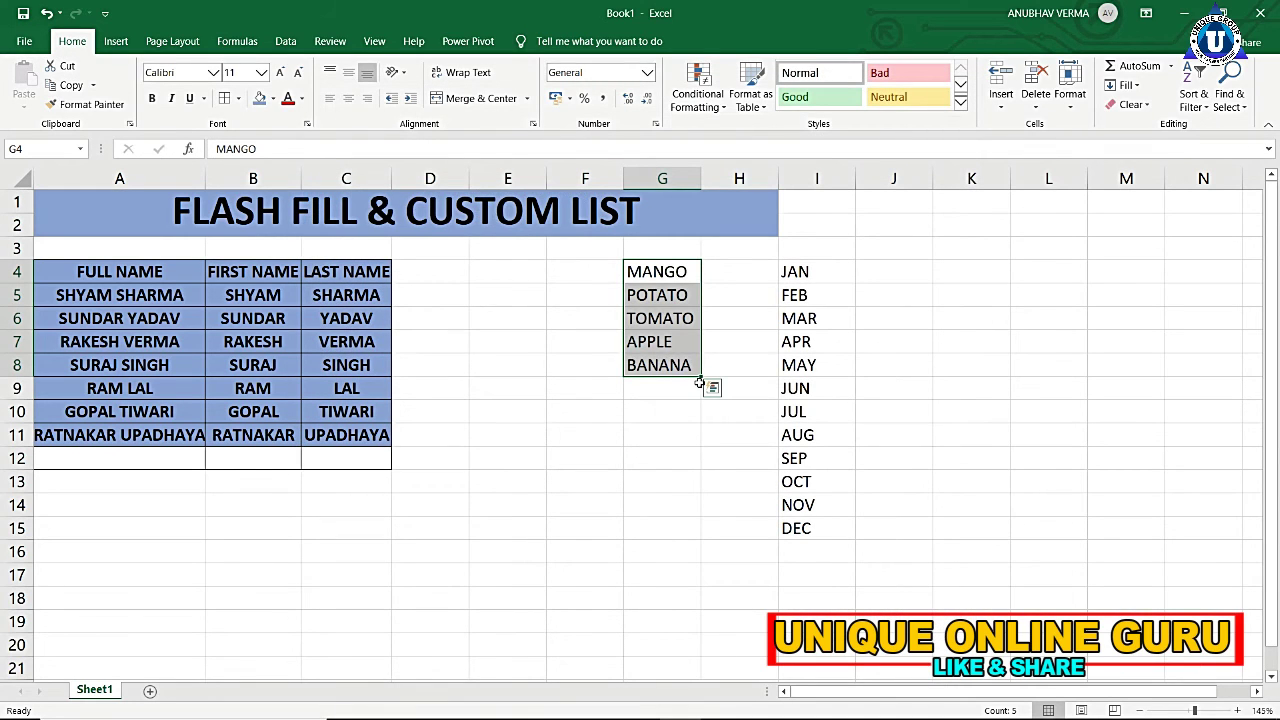
Extend the fruit list down column G as a test, then undo that fill
drag(701, 381, 698, 538)
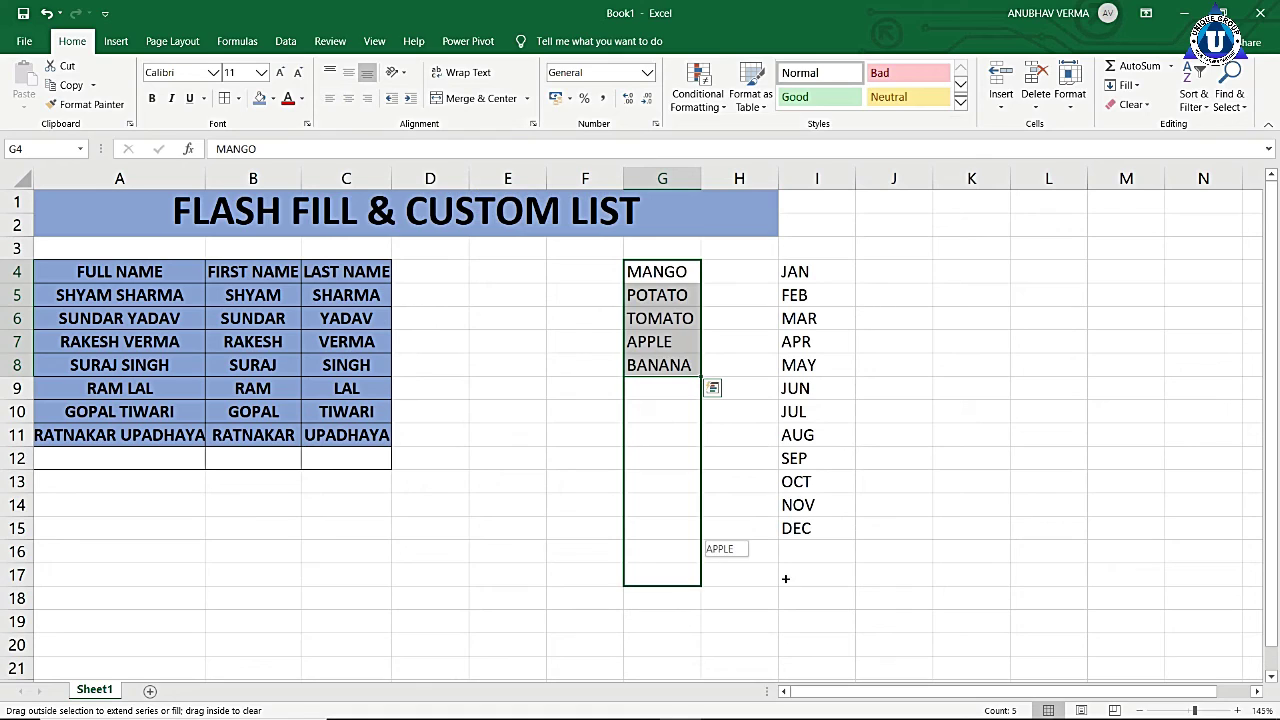
drag(698, 538, 700, 582)
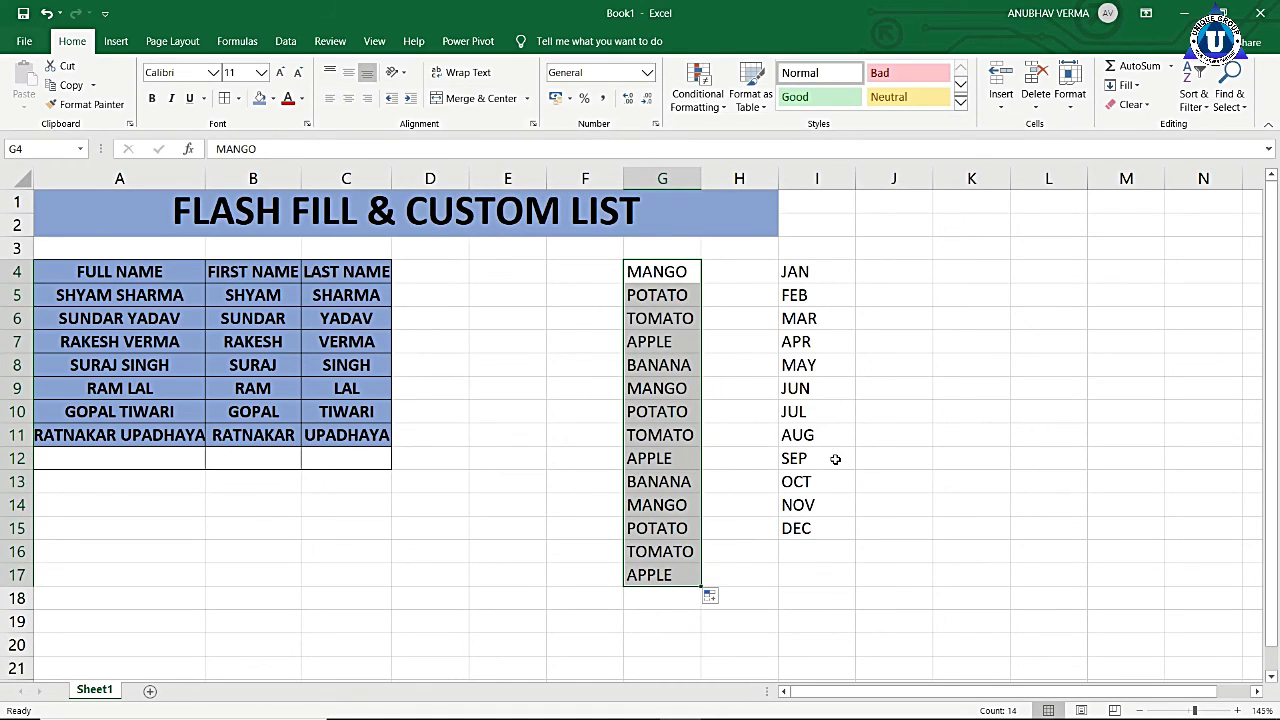
key(ctrl+z)
key(ctrl+z)
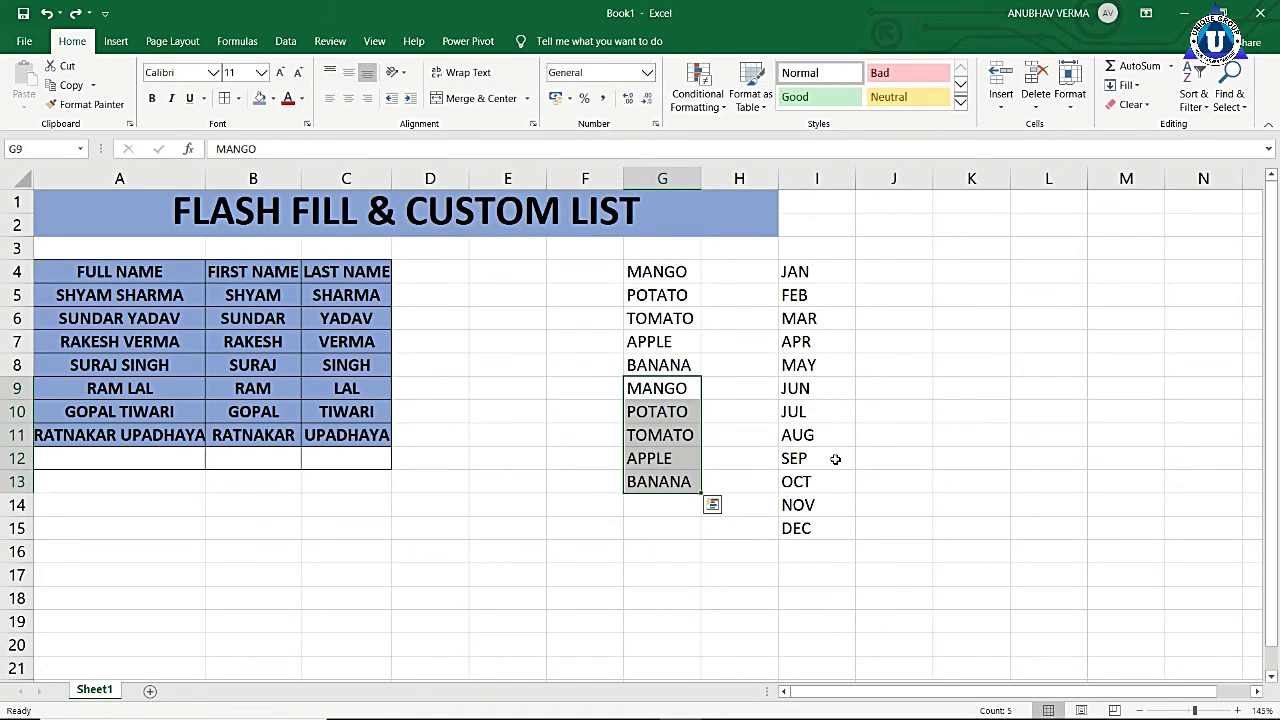
key(ctrl+z)
key(ctrl+z)
key(ctrl+z)
key(ctrl+z)
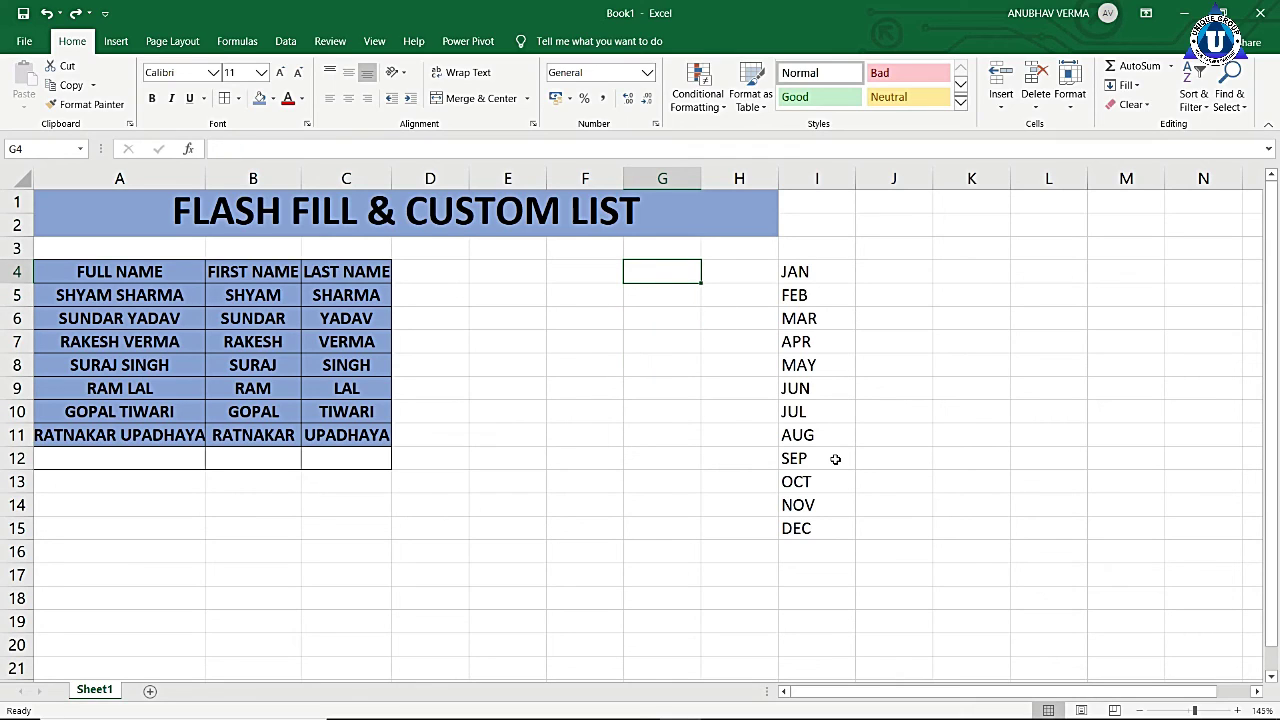
Enter MANGO in G4 and POTATO in G5, then auto-fill the repeating list down to G14
text(MANGO)
key(Return)
text(POTATO)
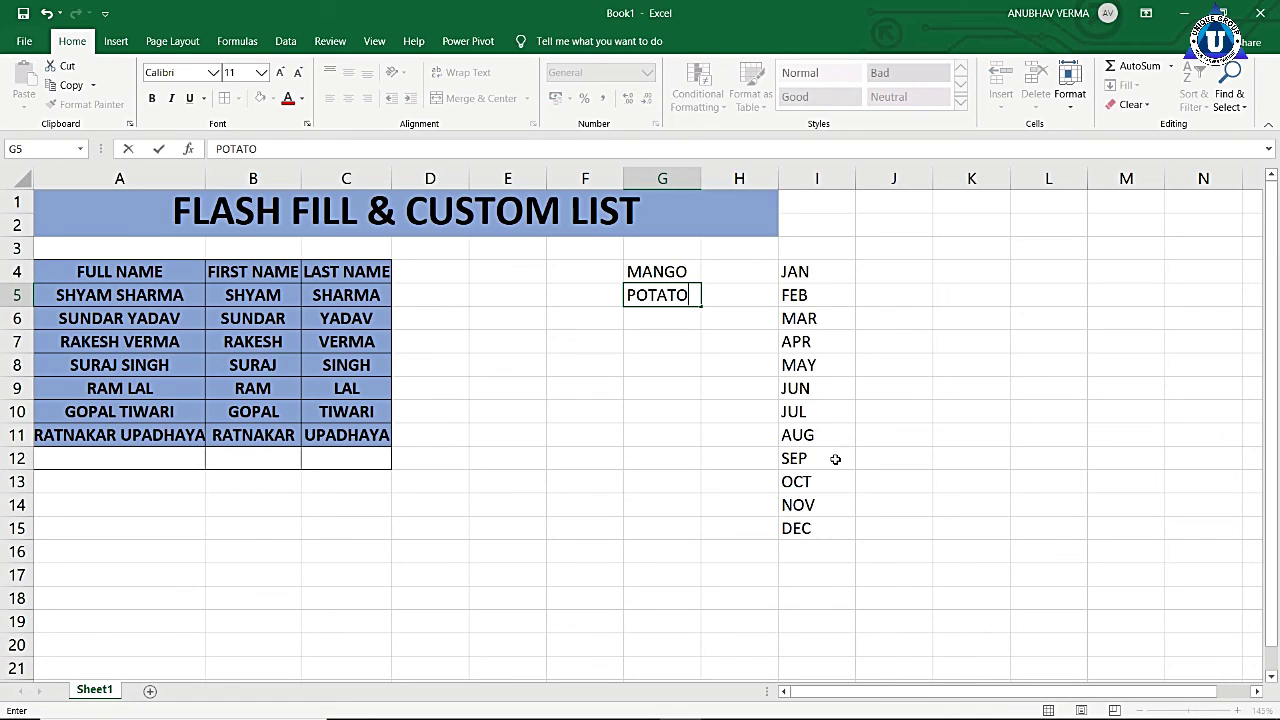
key(Return)
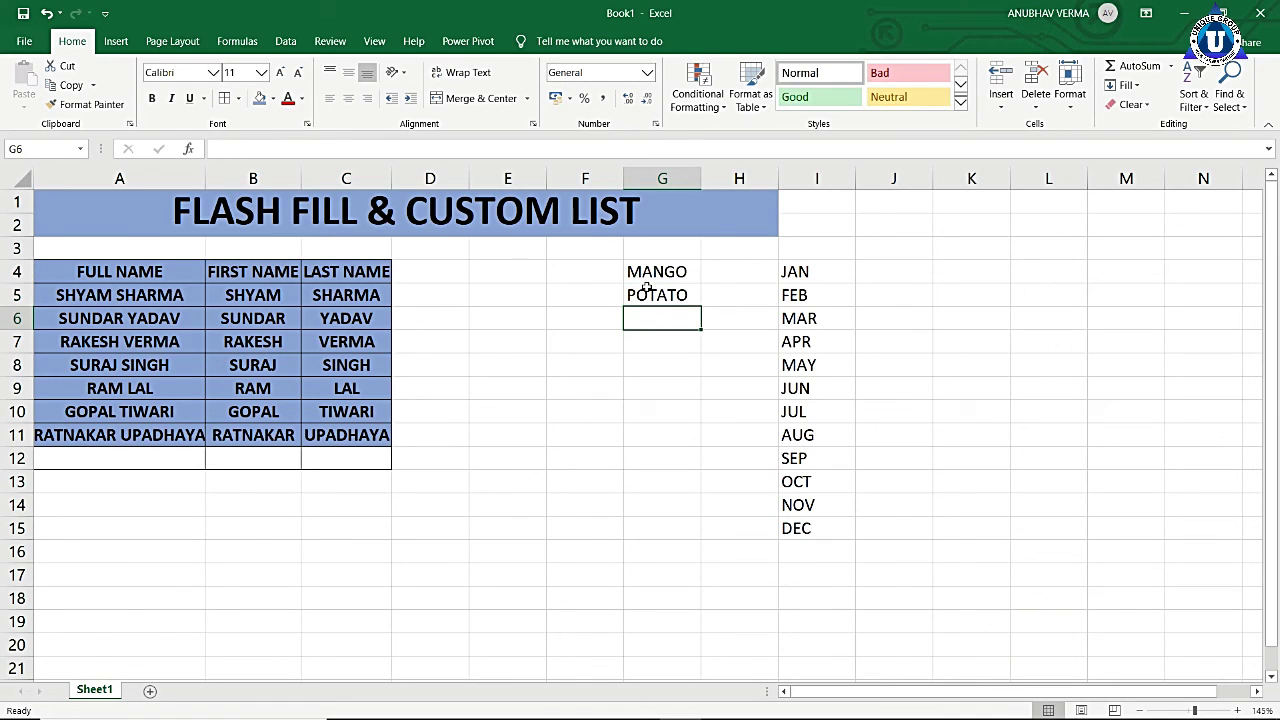
mouse_move(646, 274)
mouse_down()
mouse_move(648, 296)
mouse_move(703, 328)
mouse_move(698, 514)
mouse_up()
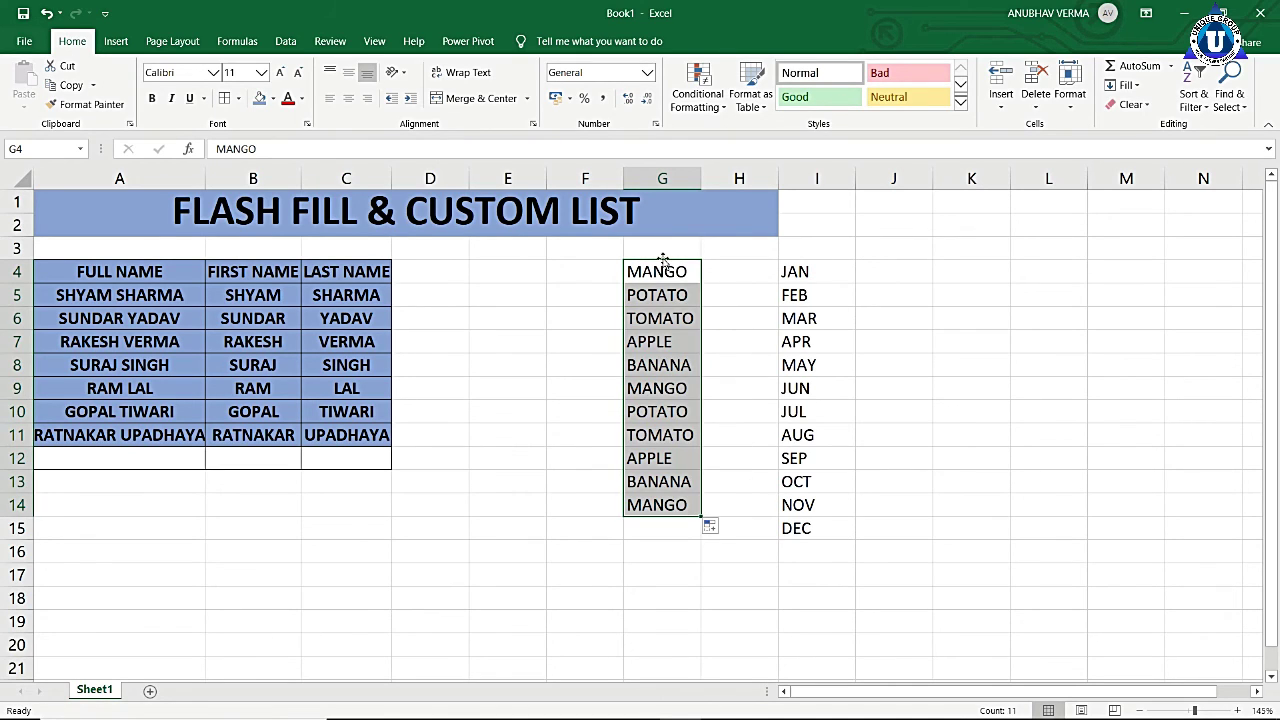